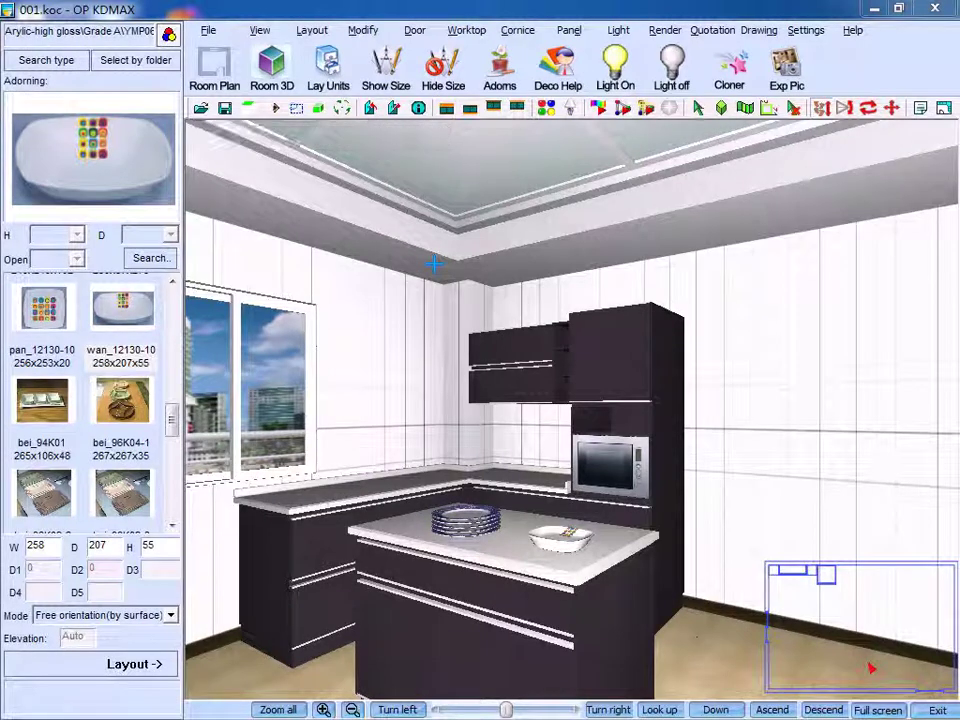
Look through the Door menu options and close it without choosing anything.
click(414, 30)
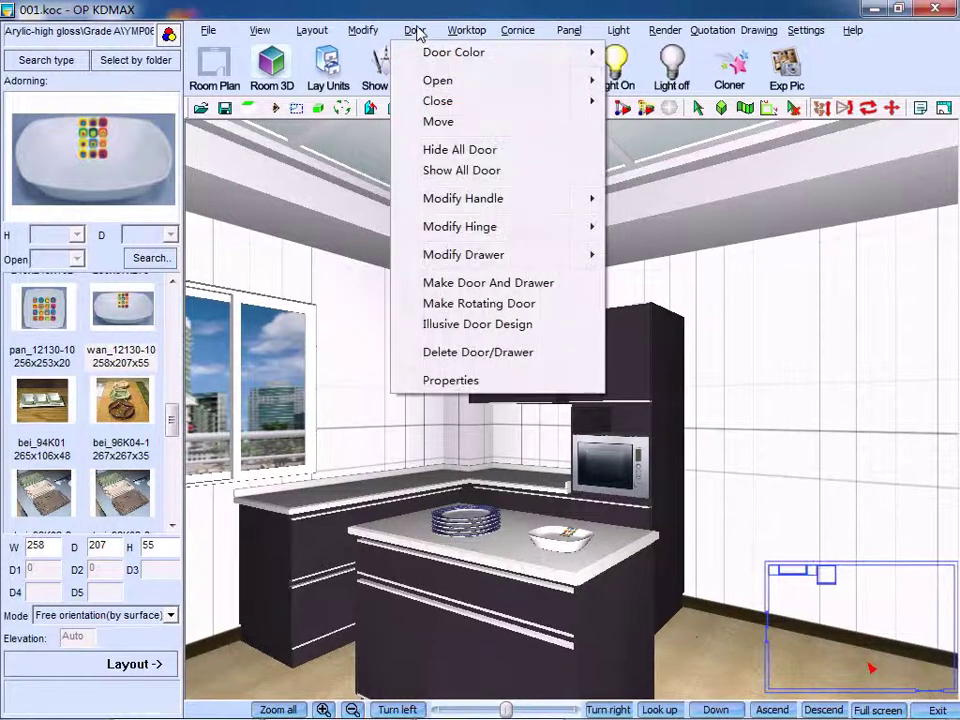
mouse_move(444, 55)
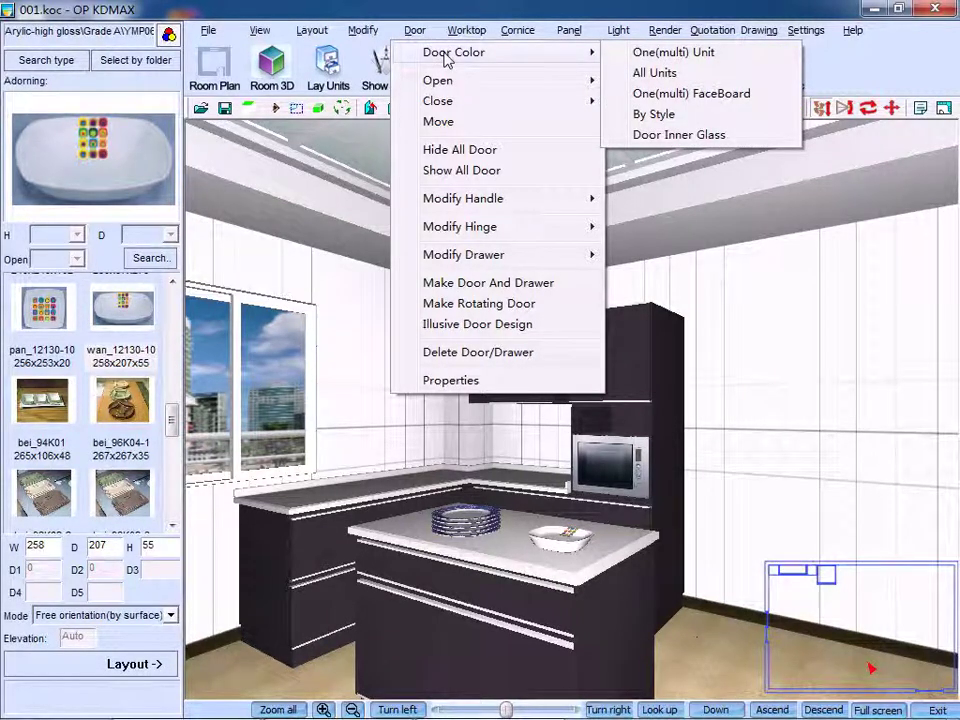
mouse_move(474, 208)
mouse_move(480, 237)
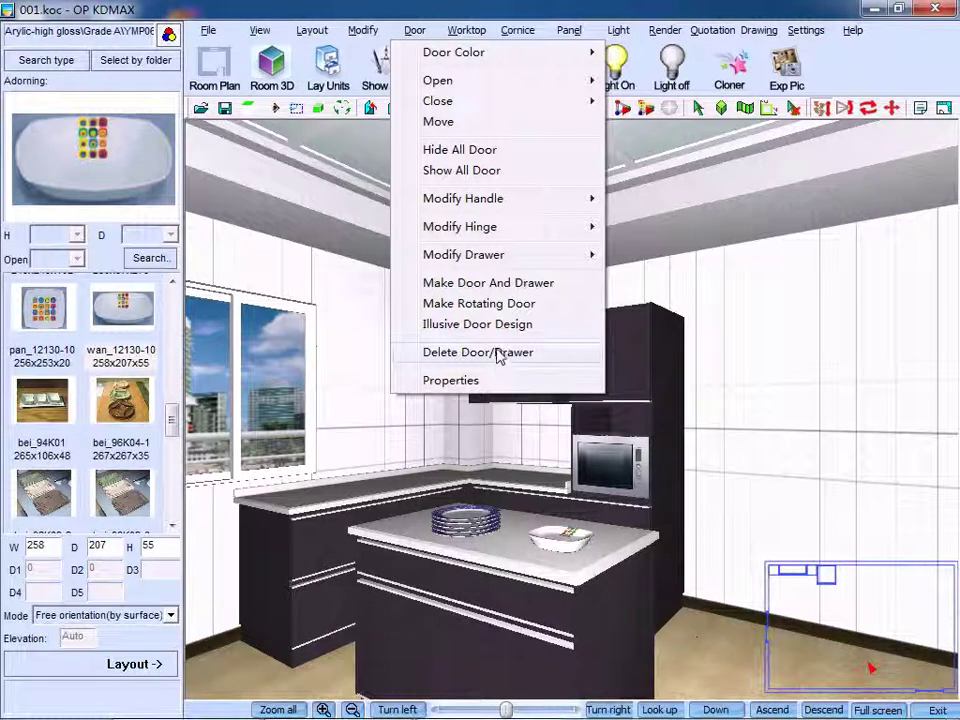
click(635, 341)
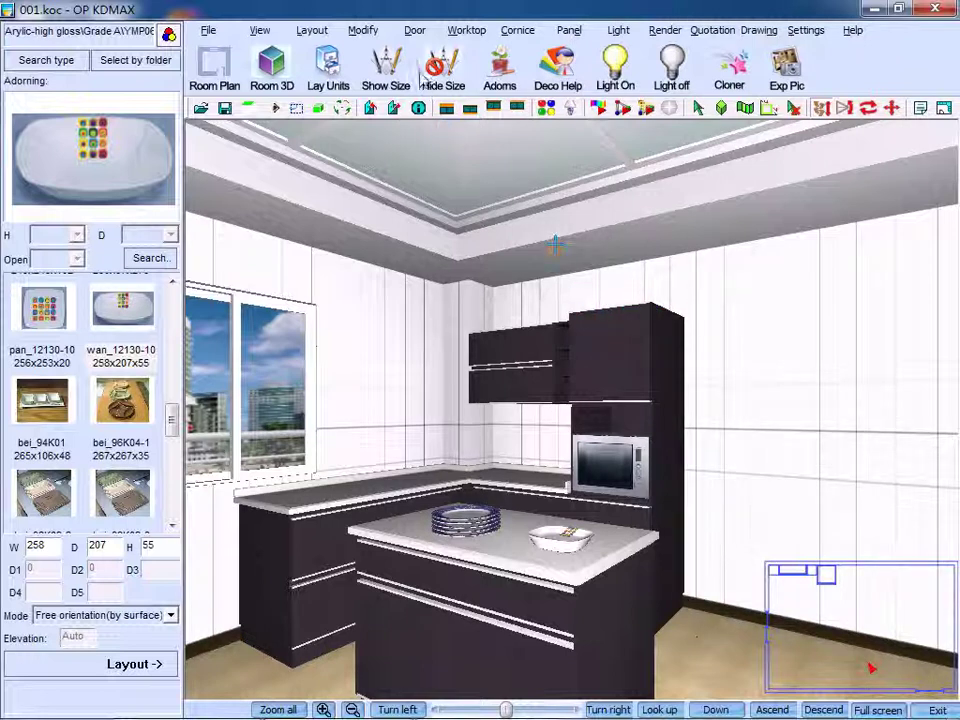
Recolour the tall cabinet's upper door with the WBMP105 finish, keeping its door shape.
click(415, 32)
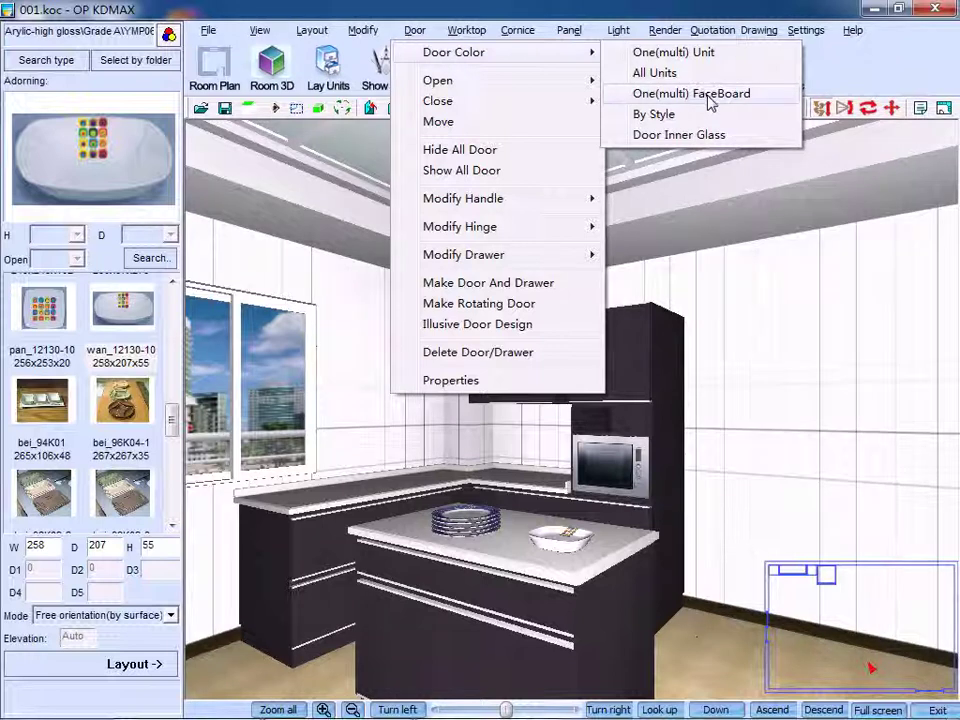
click(708, 97)
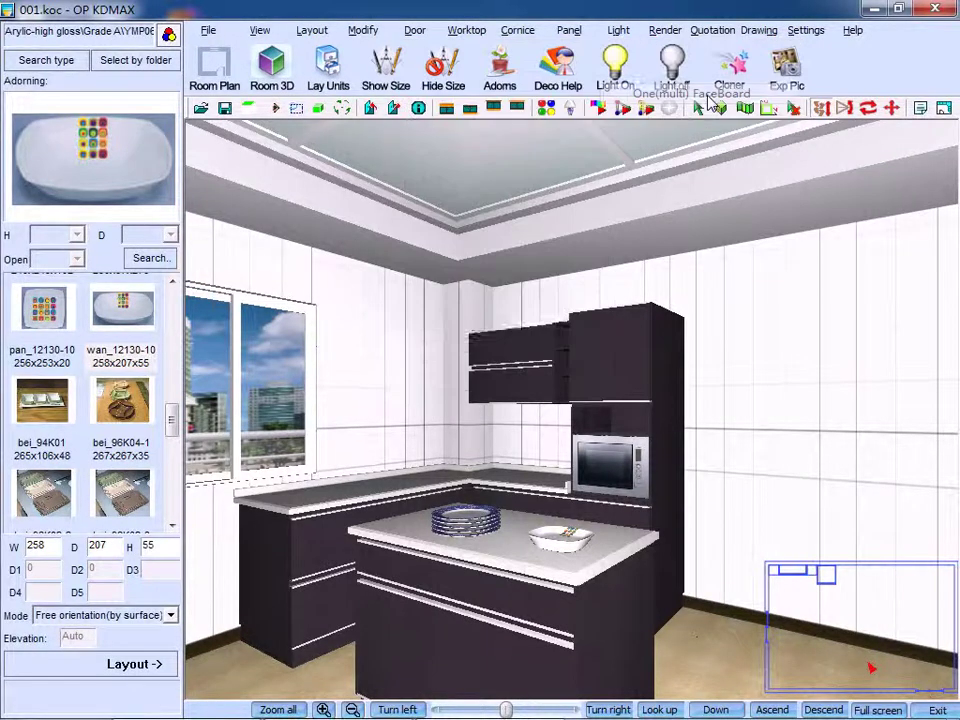
click(626, 342)
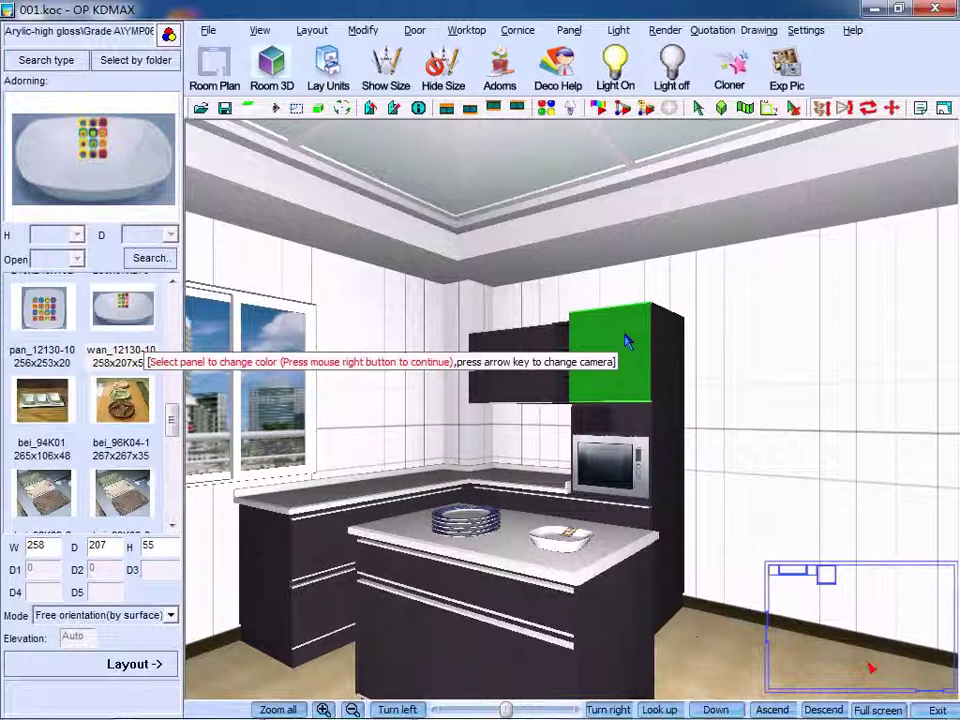
right_click(626, 342)
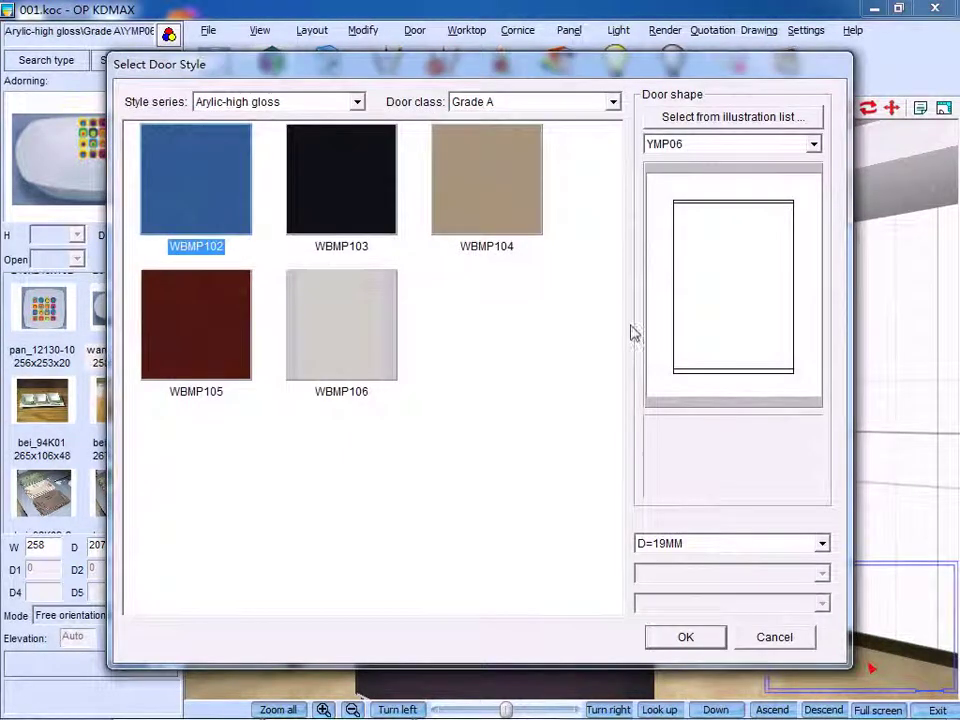
click(707, 117)
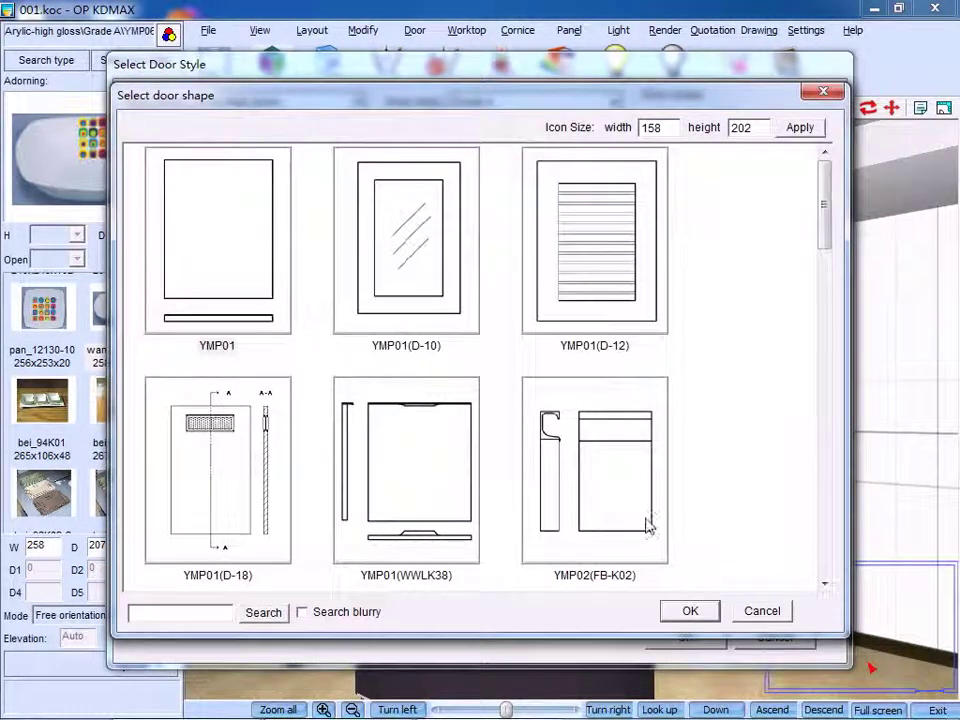
click(738, 613)
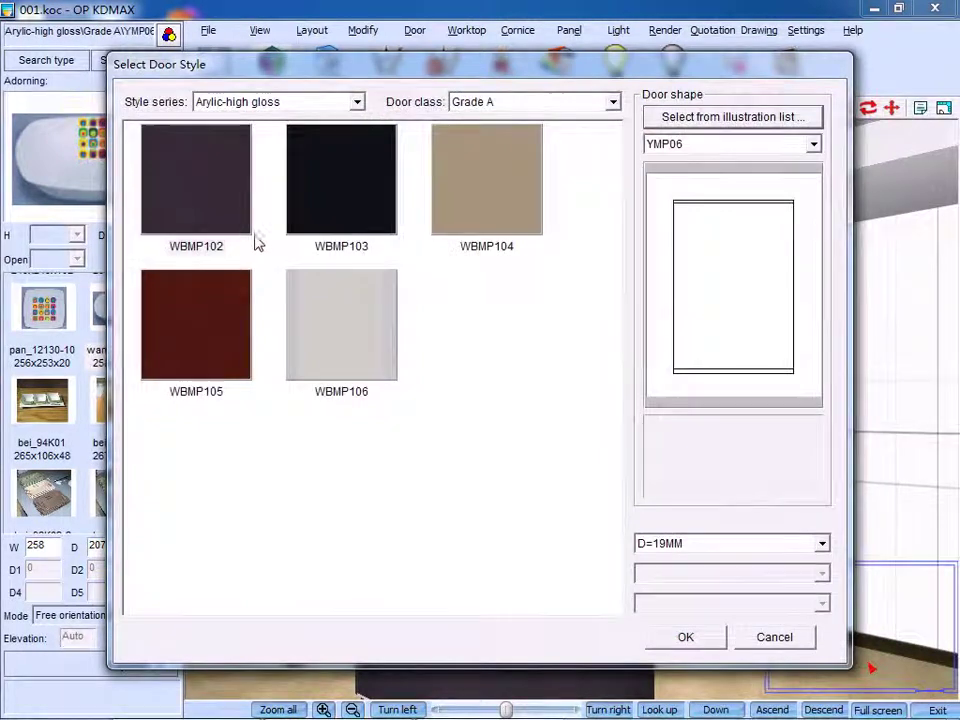
click(210, 324)
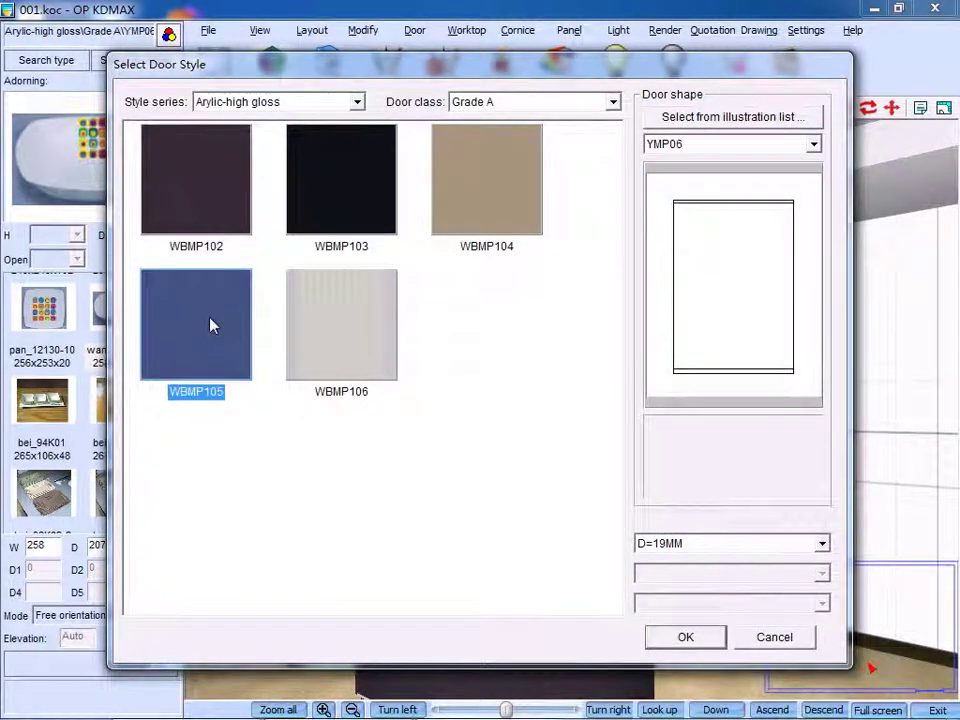
click(686, 640)
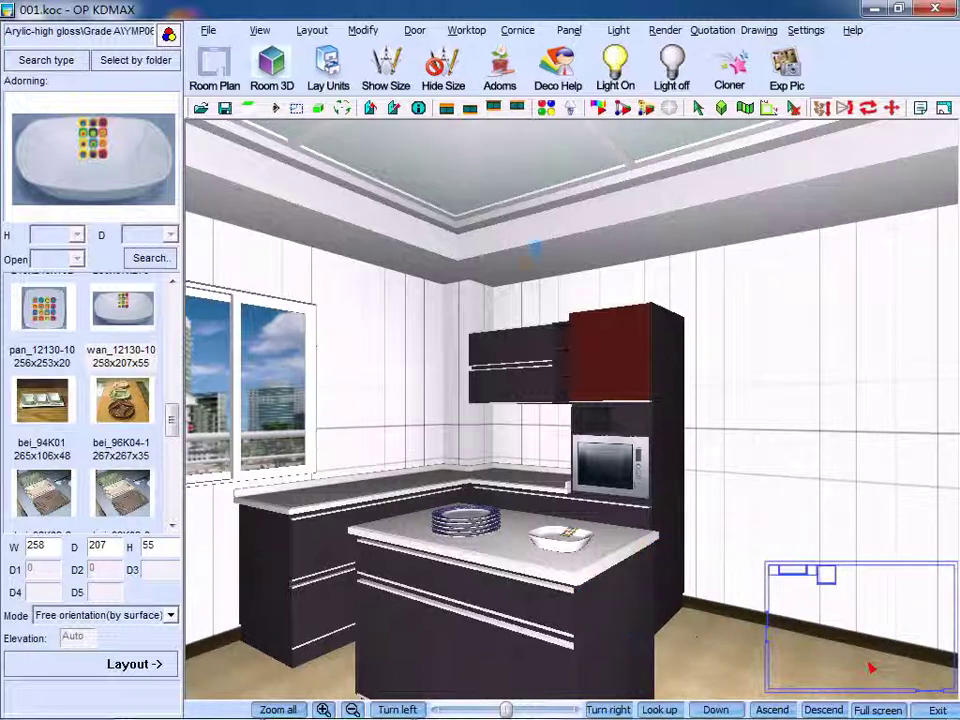
Install a horizontally placed LJ246A handle, 172 long, on the island's end door.
click(414, 30)
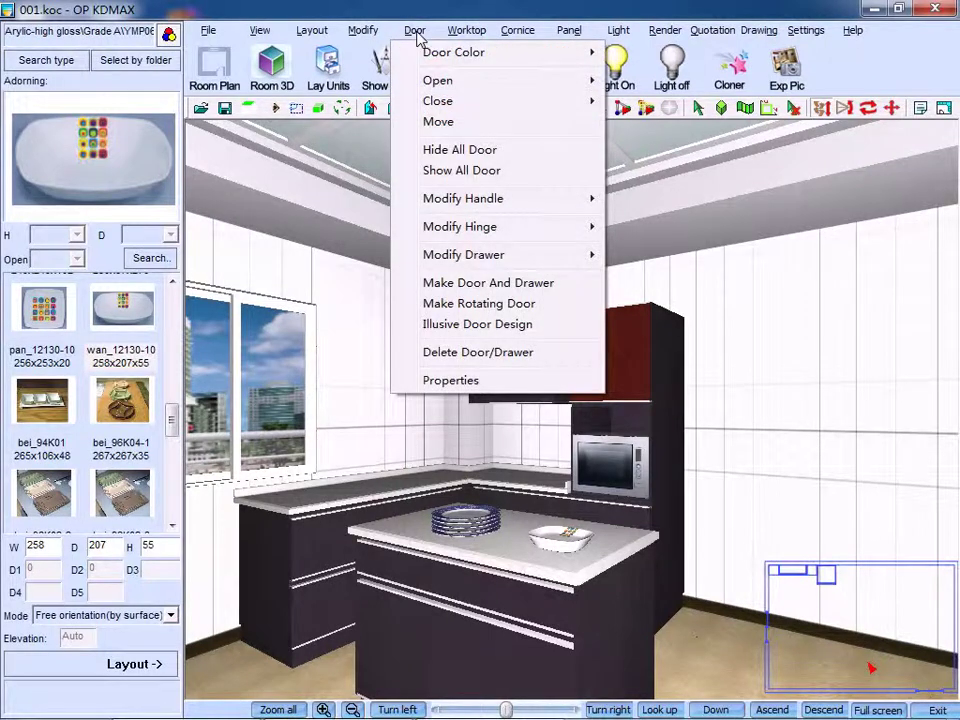
mouse_move(538, 205)
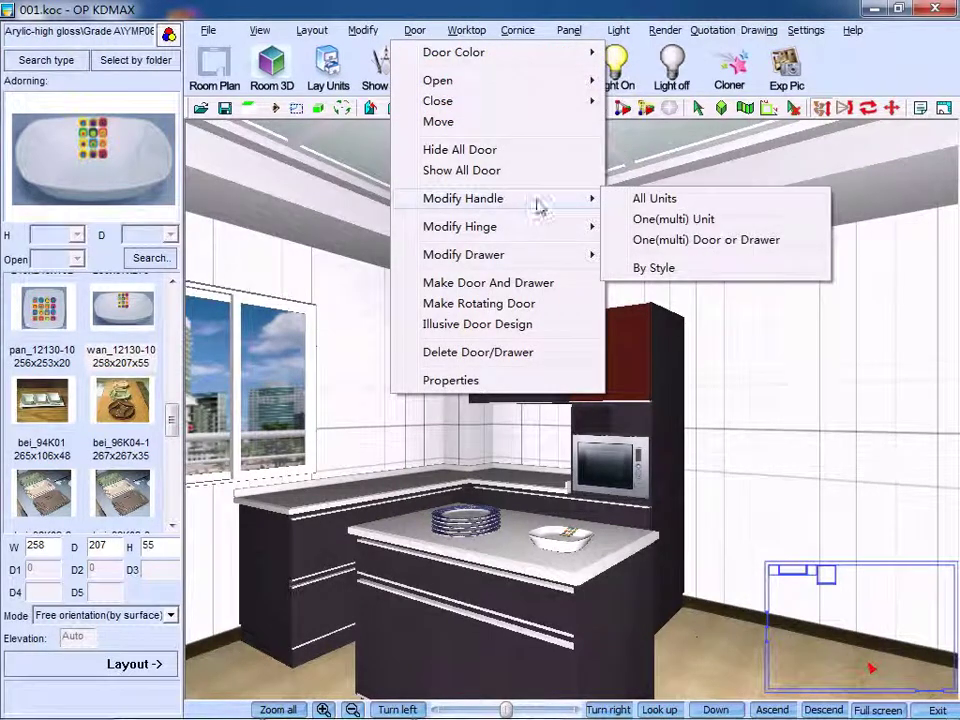
click(679, 241)
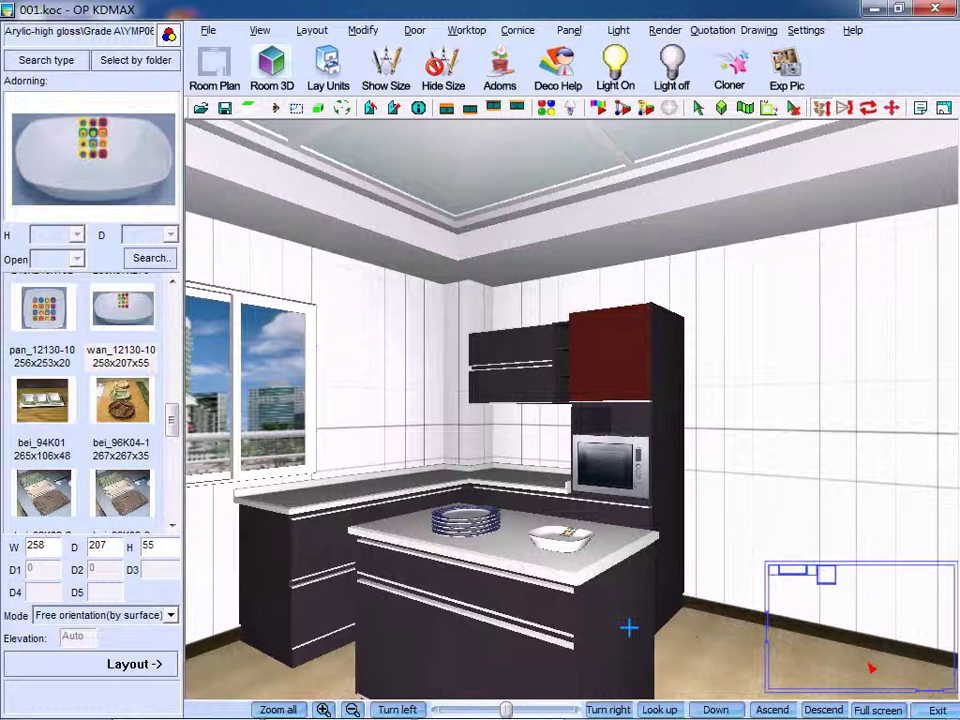
right_click(637, 624)
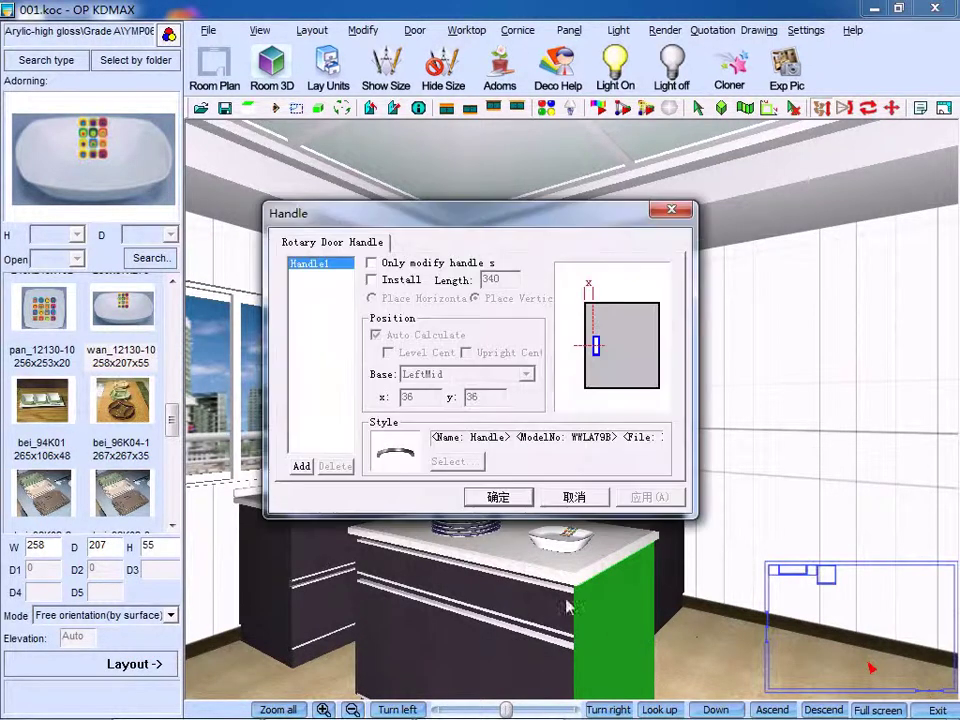
click(372, 280)
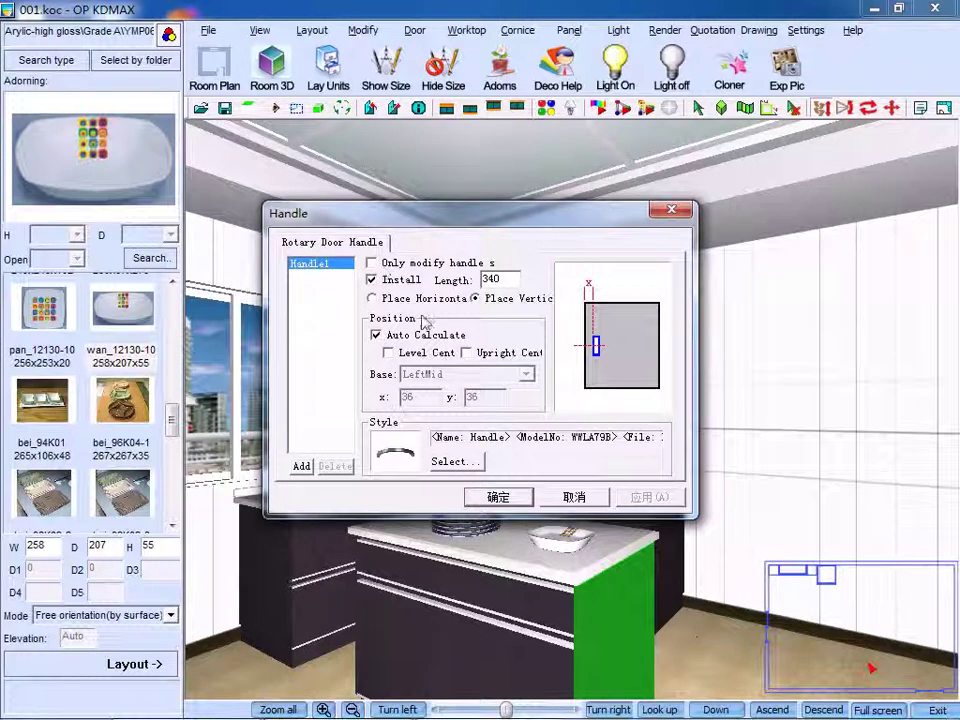
click(467, 470)
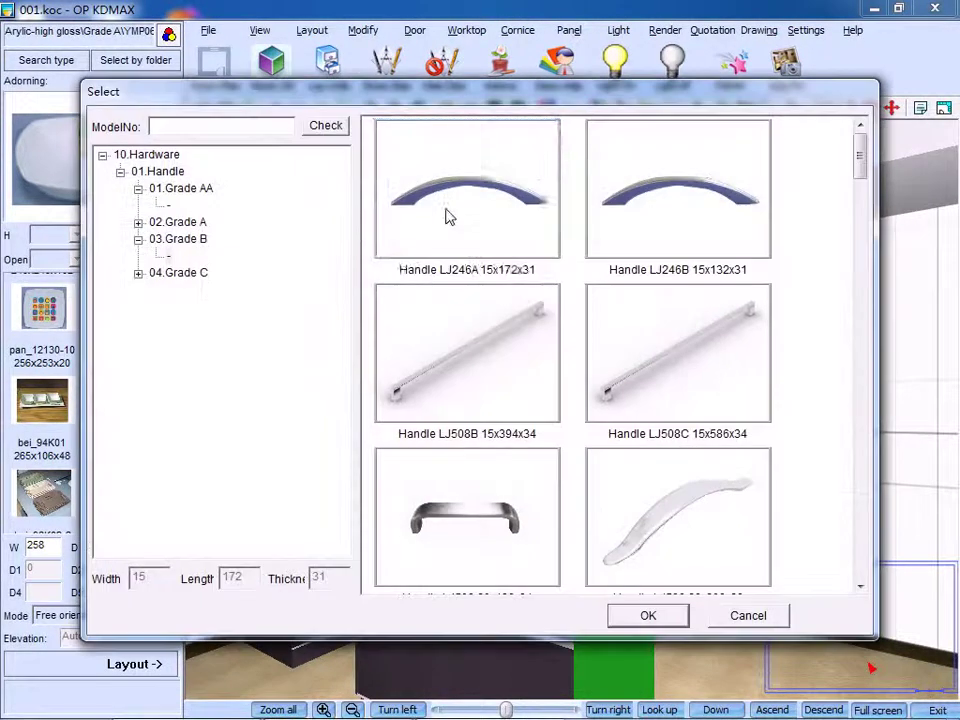
click(447, 214)
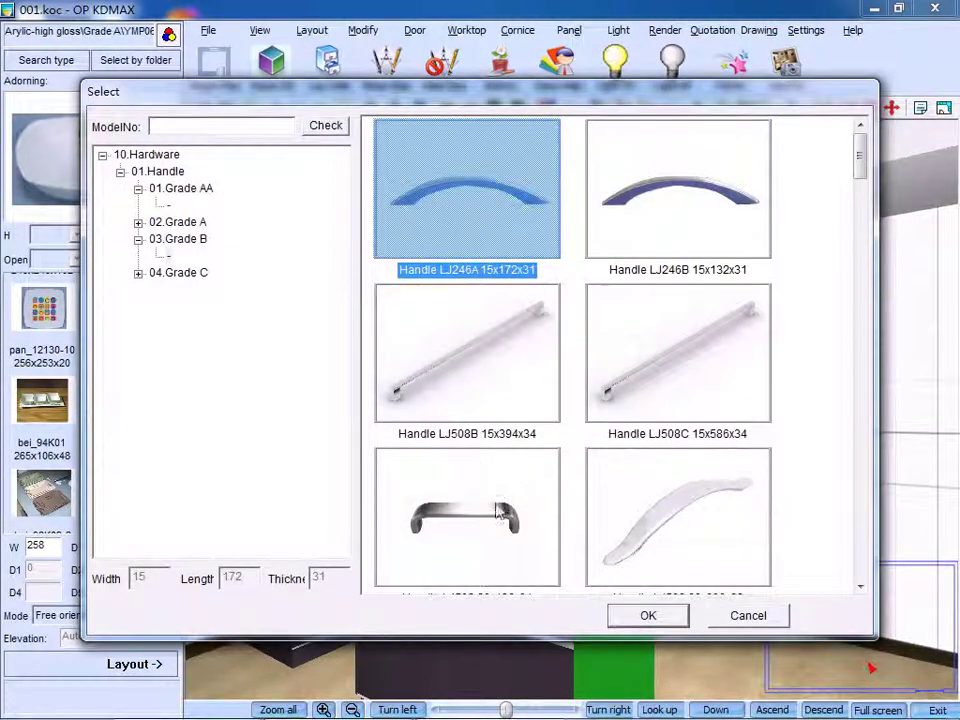
click(647, 615)
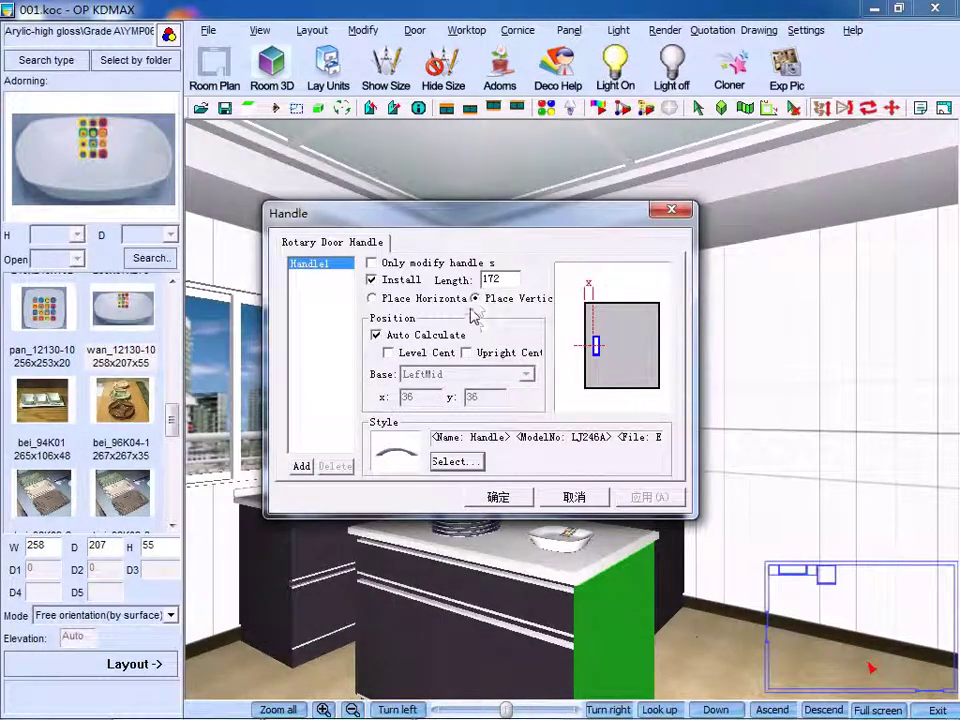
click(372, 299)
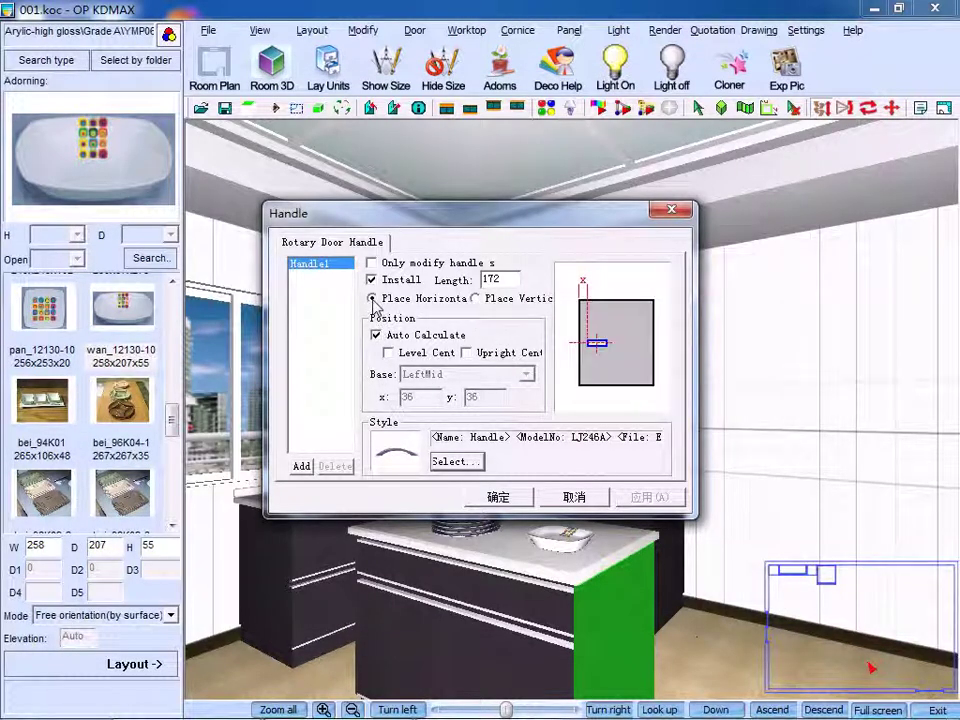
double_click(485, 281)
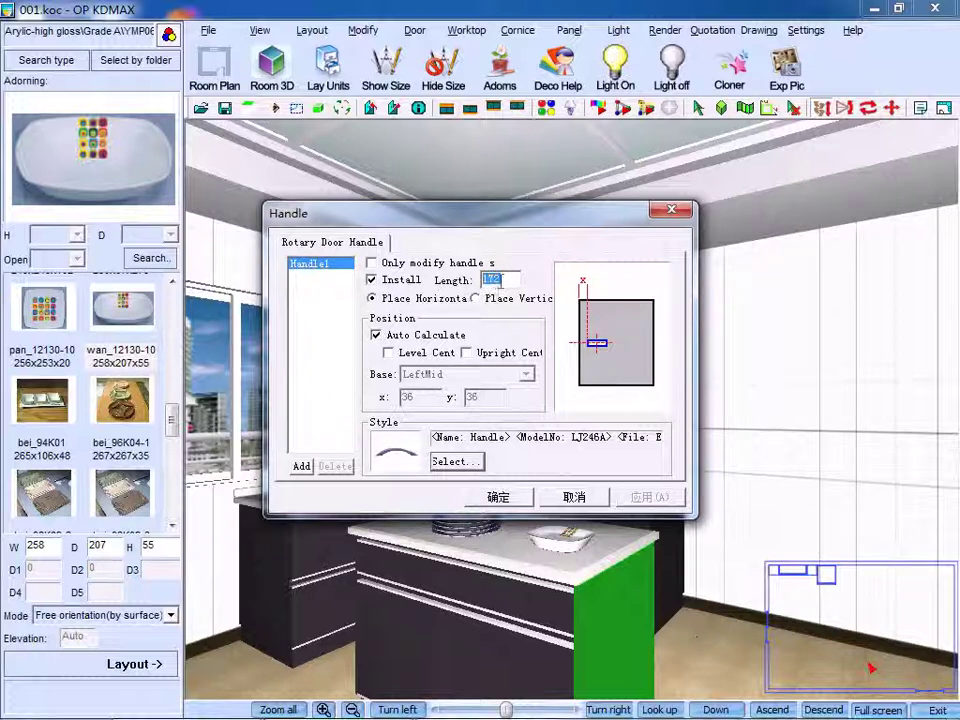
click(498, 496)
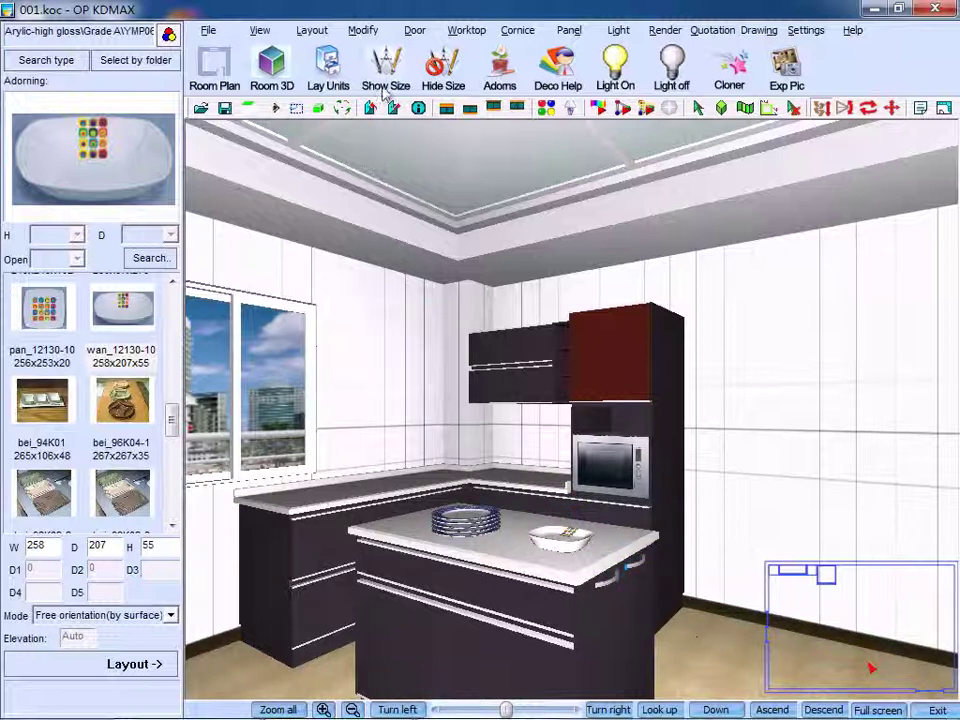
Turn off handle installation on the island's end door.
click(414, 30)
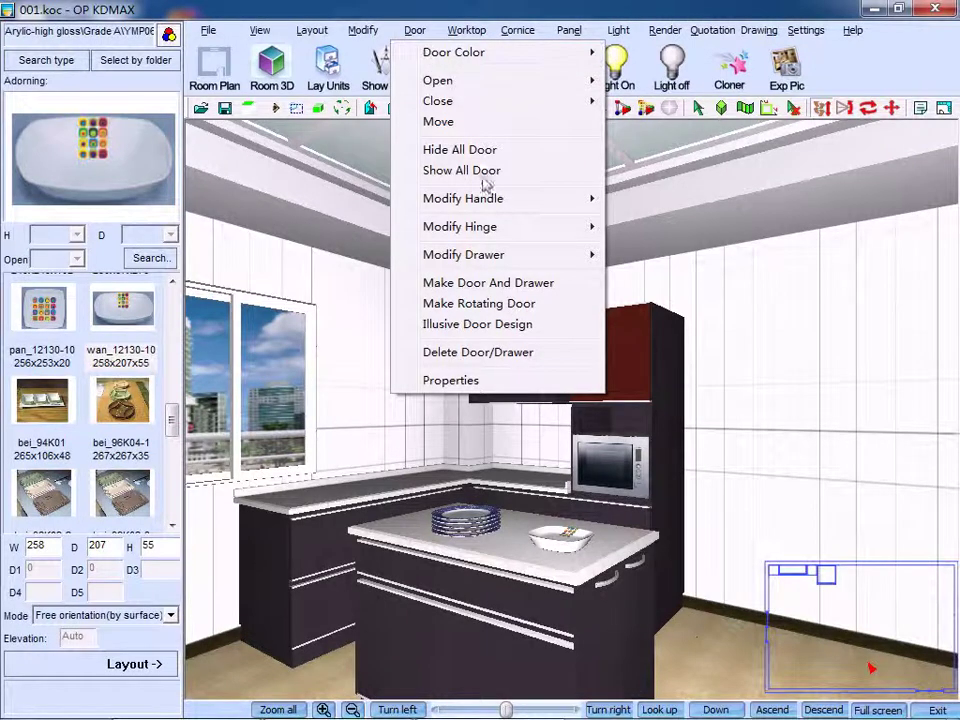
mouse_move(499, 202)
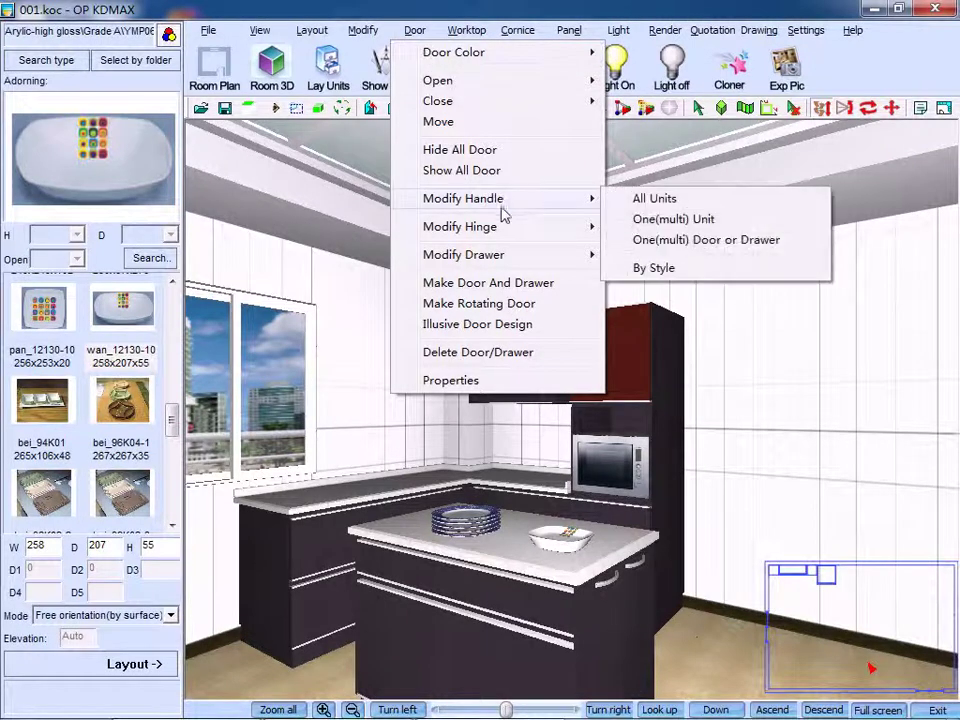
click(678, 240)
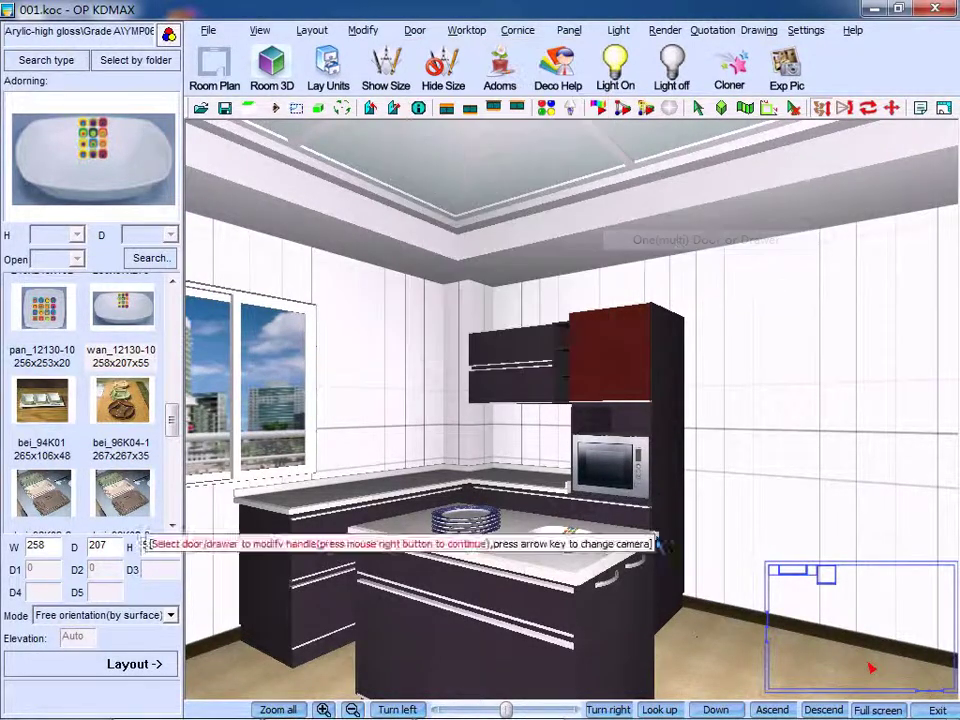
click(636, 603)
right_click(636, 603)
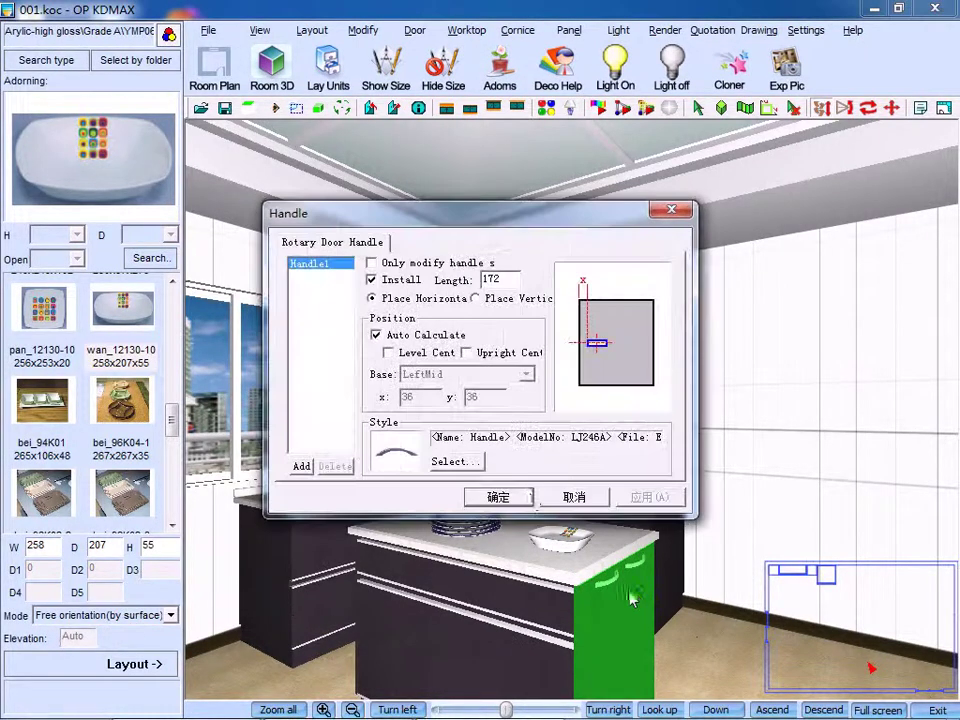
click(372, 280)
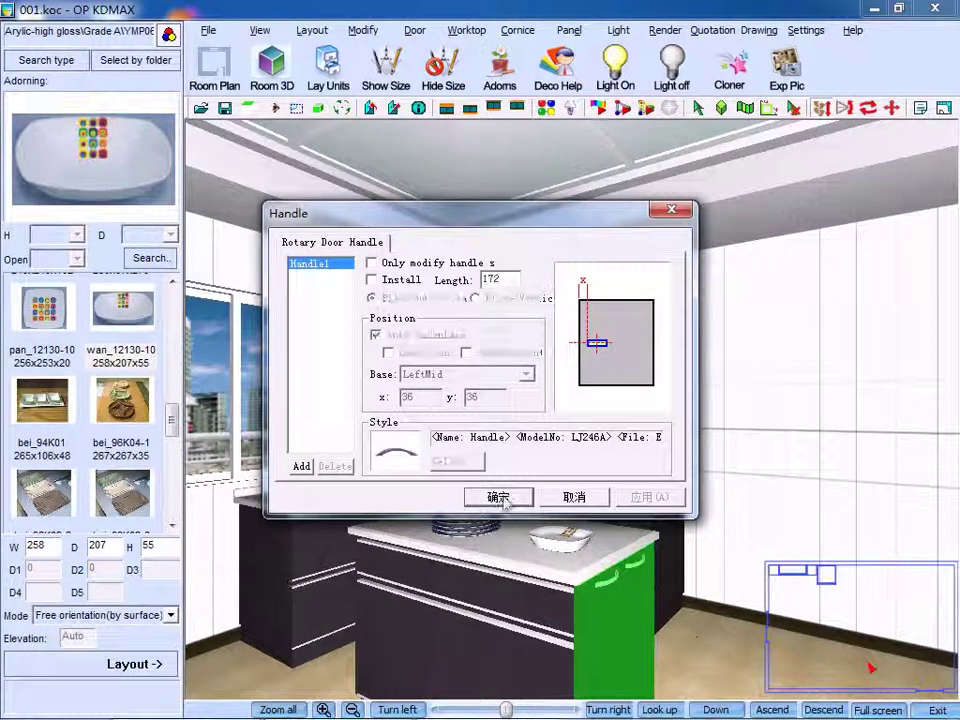
click(499, 497)
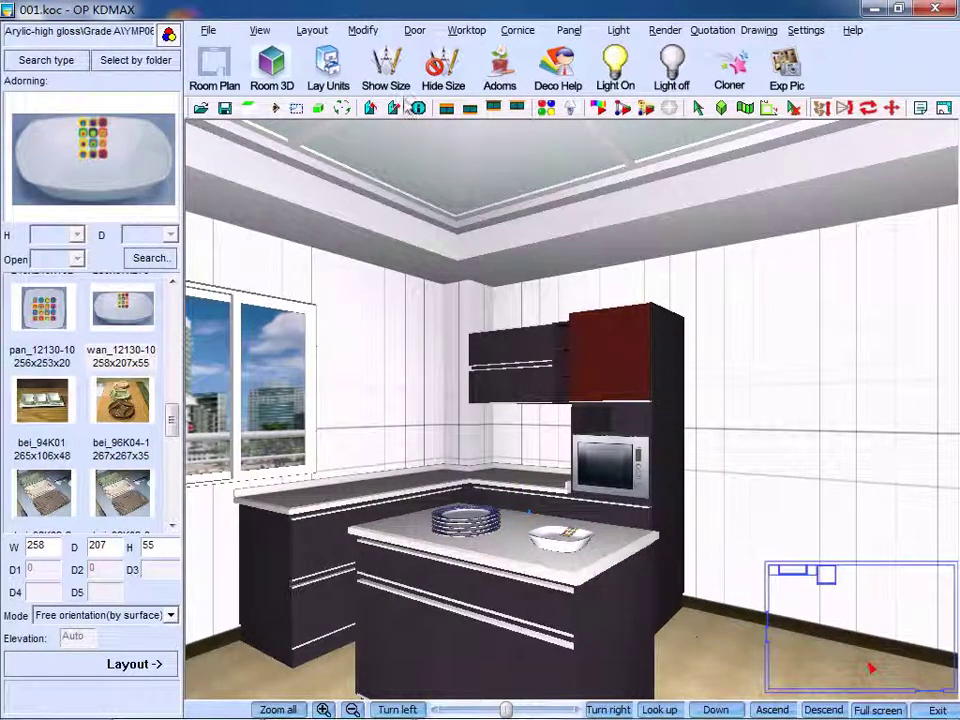
Set the island lower door's hinge grade to WWMB25/WWMB26/WWMB29.
click(415, 31)
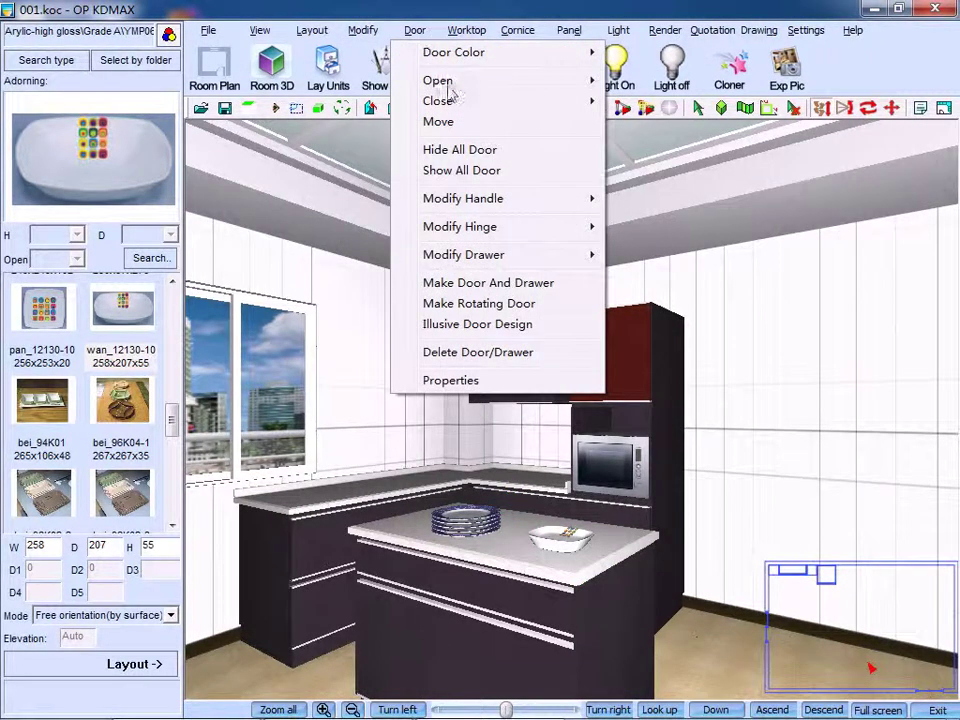
mouse_move(516, 233)
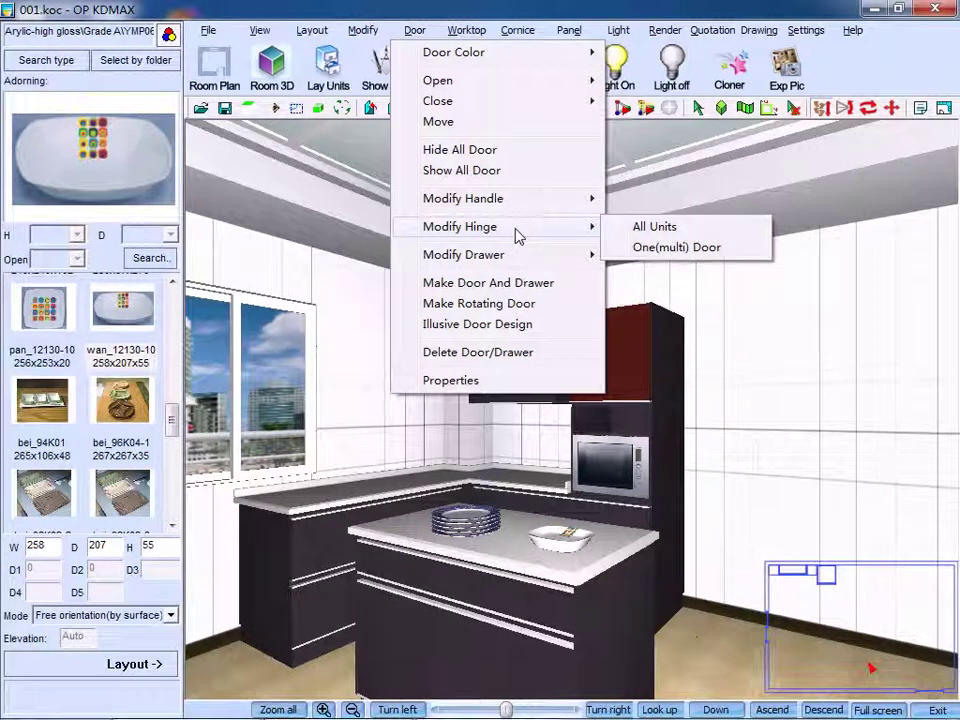
click(669, 249)
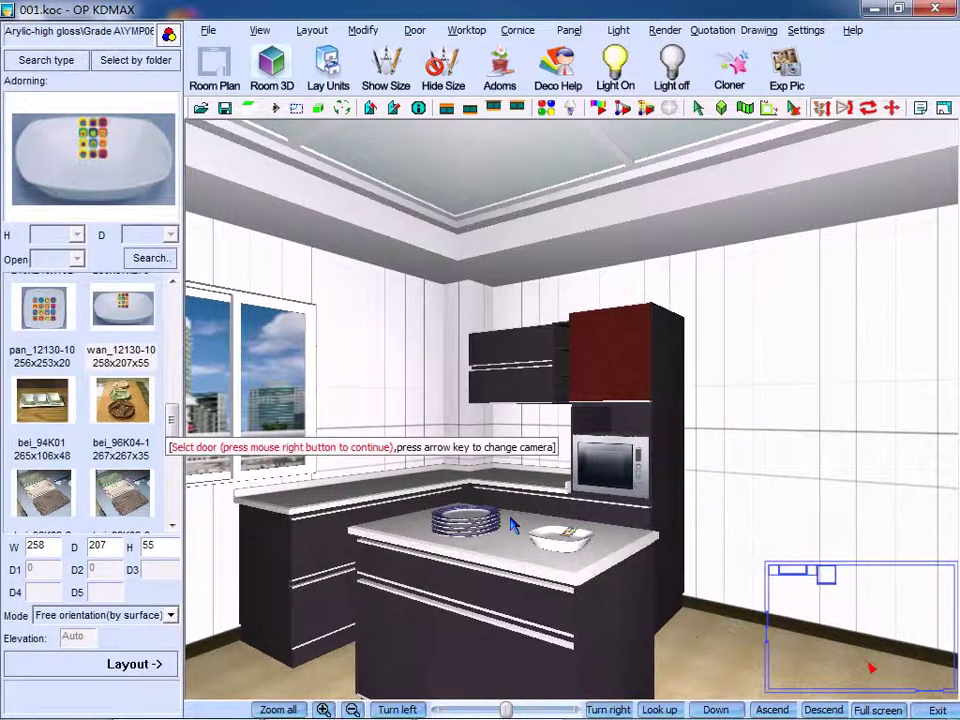
click(375, 623)
right_click(390, 621)
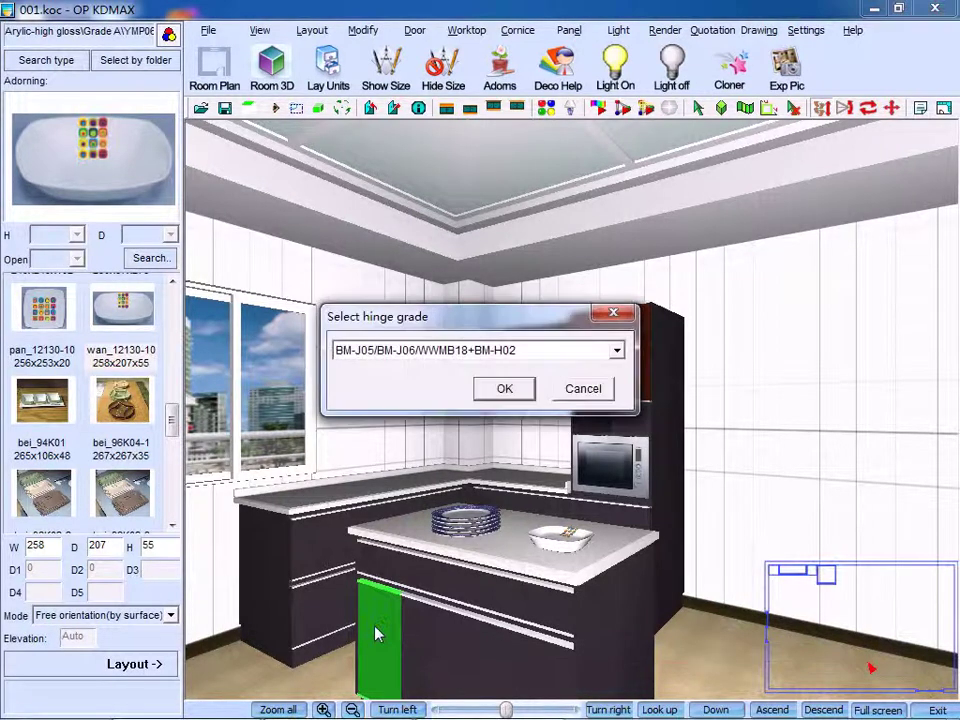
click(510, 354)
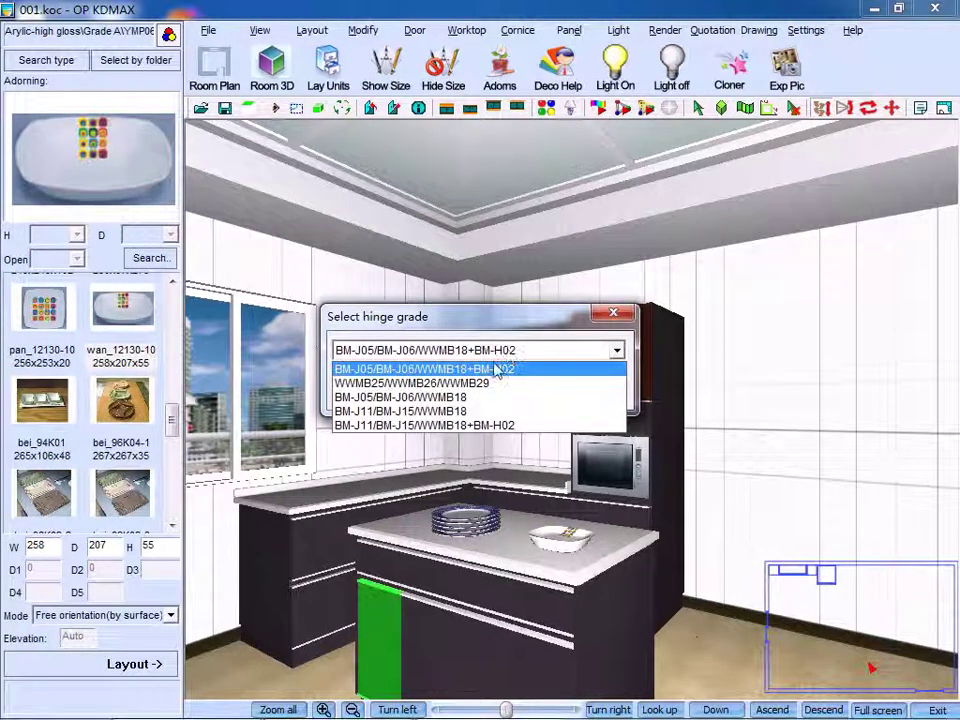
click(478, 391)
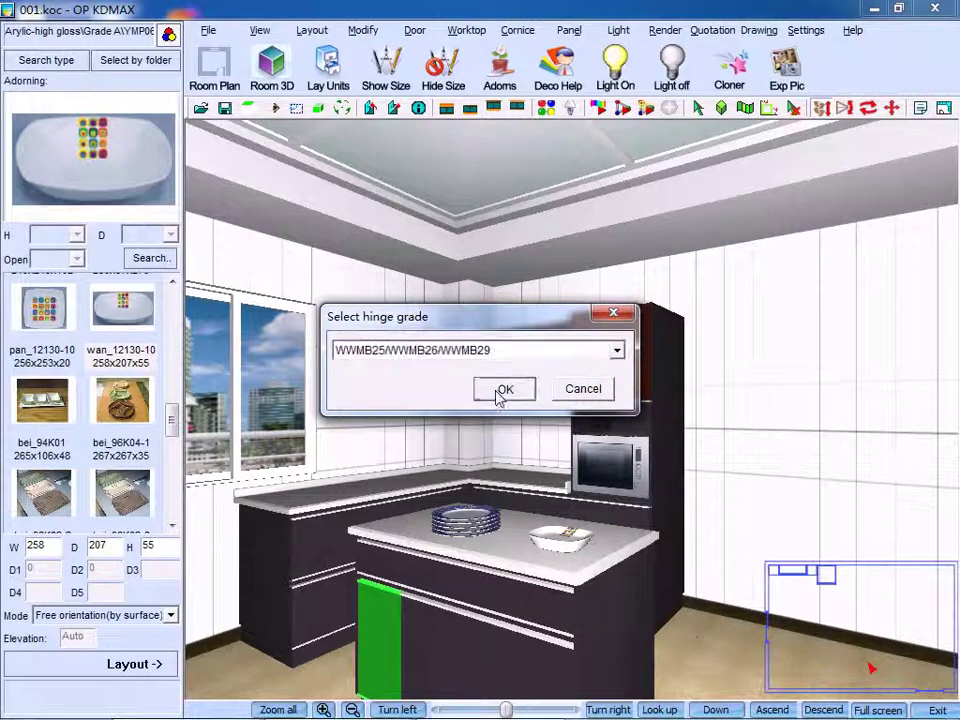
click(503, 389)
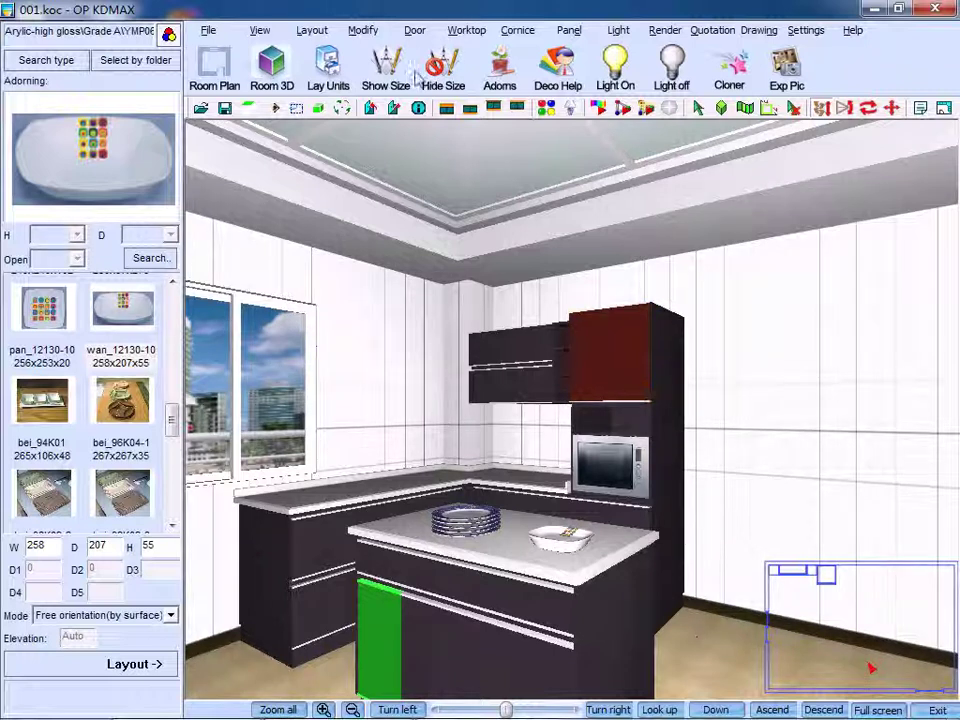
Delete the tall cabinet's dark red upper door, leaving an open compartment.
click(415, 32)
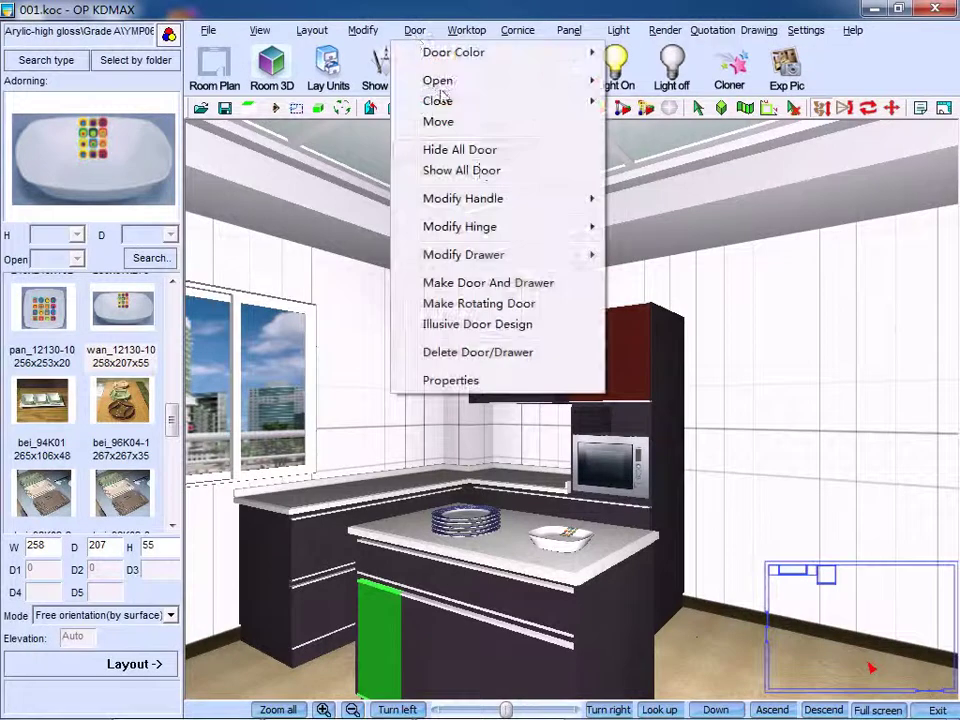
click(509, 357)
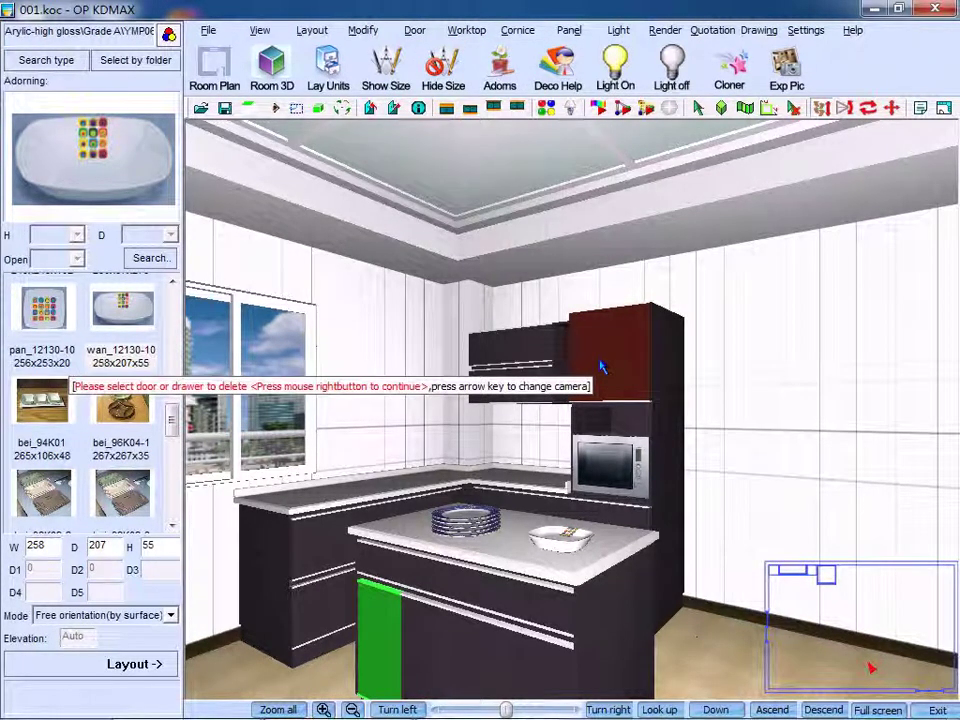
click(603, 368)
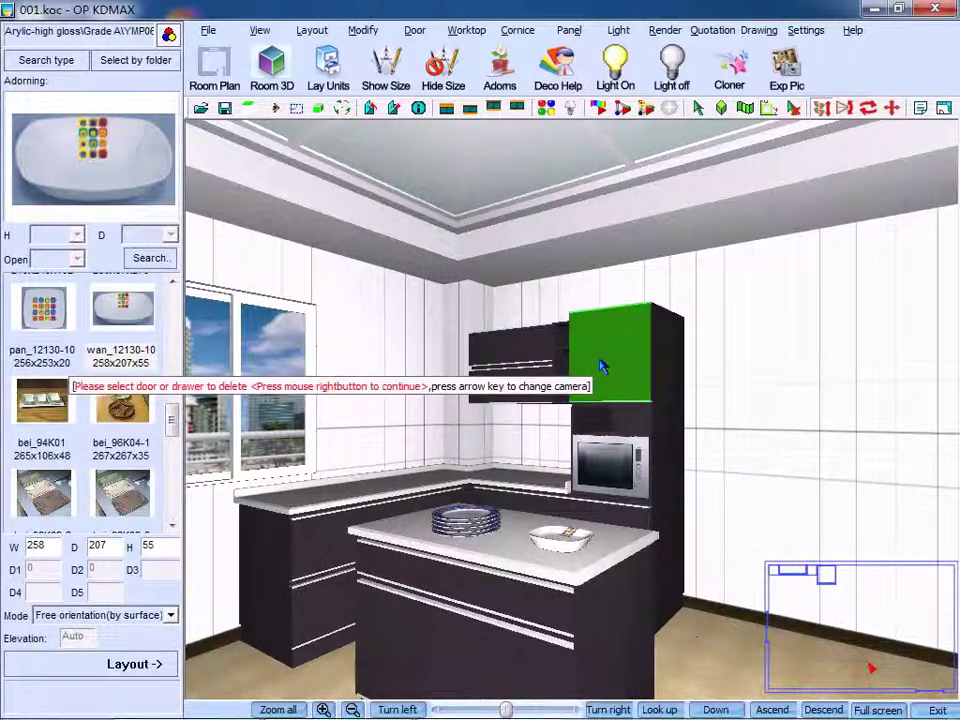
right_click(603, 368)
click(462, 434)
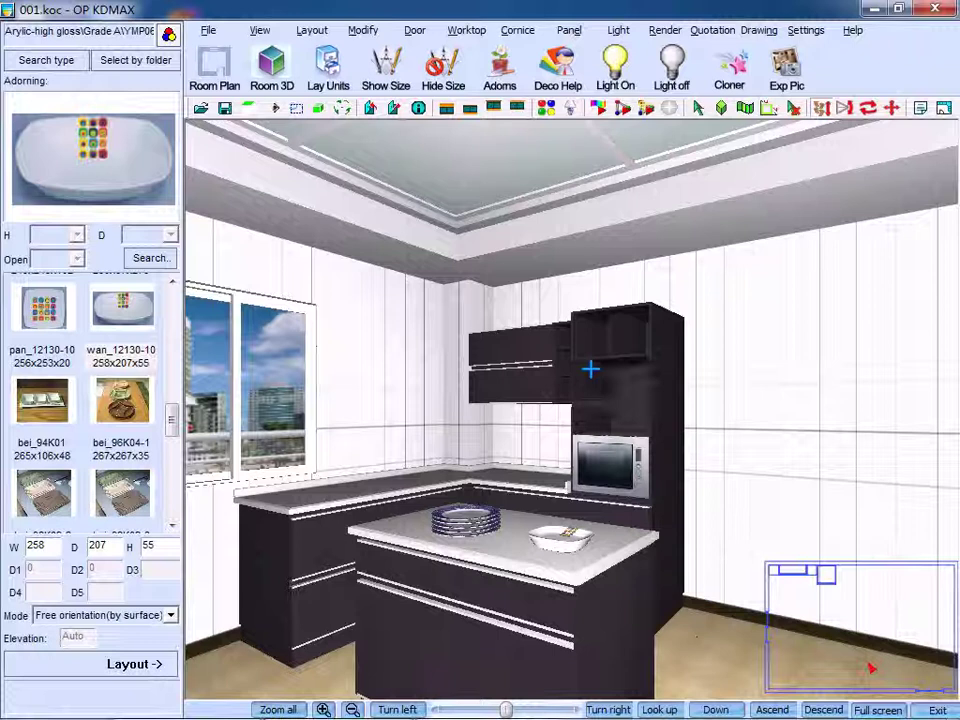
Orbit, pan and move the camera close to the open cabinet above the microwave.
scroll(610, 368, up, 5)
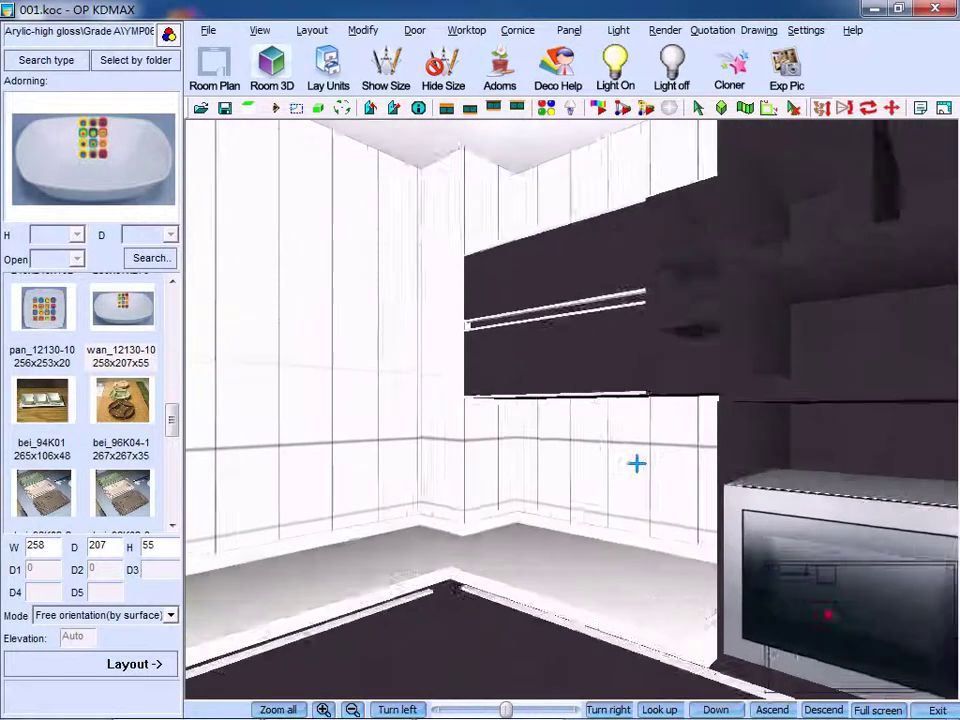
drag(637, 463, 352, 360)
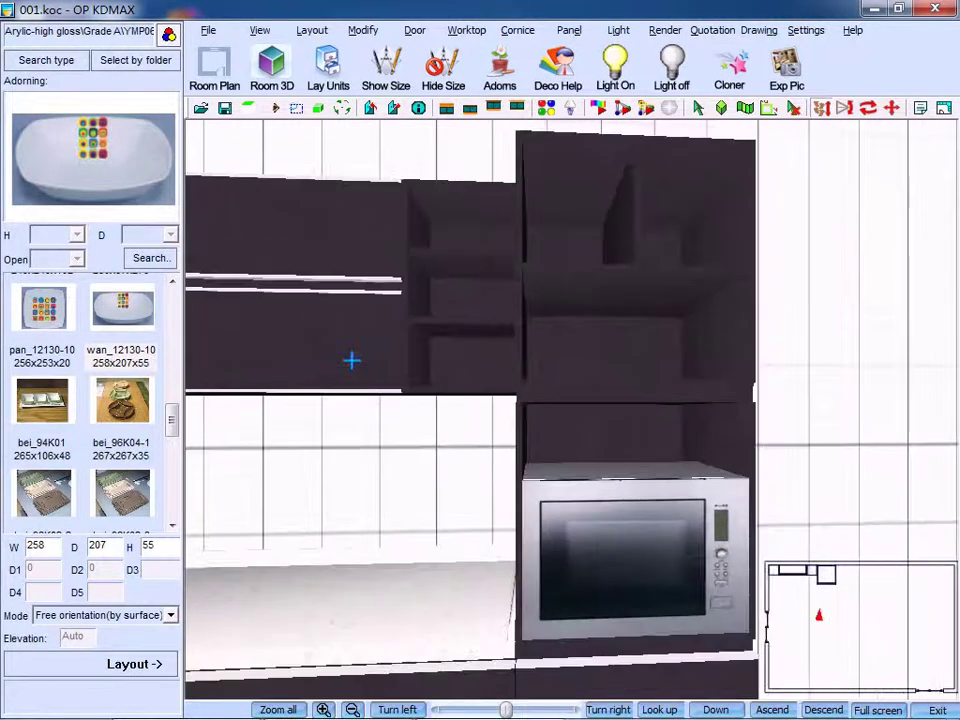
click(259, 30)
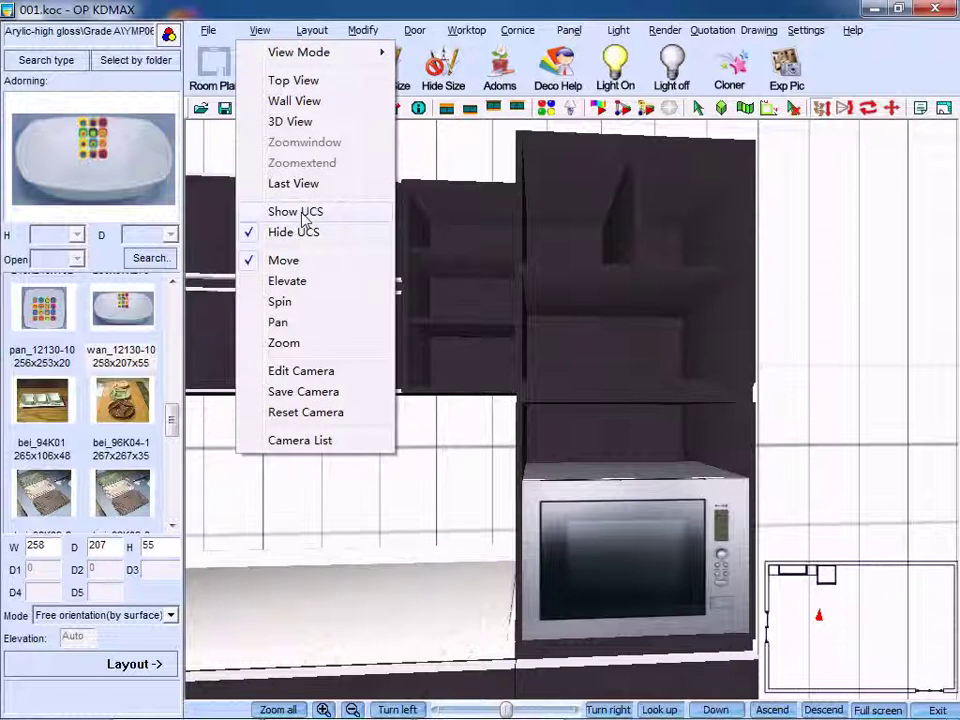
click(290, 323)
drag(587, 328, 578, 338)
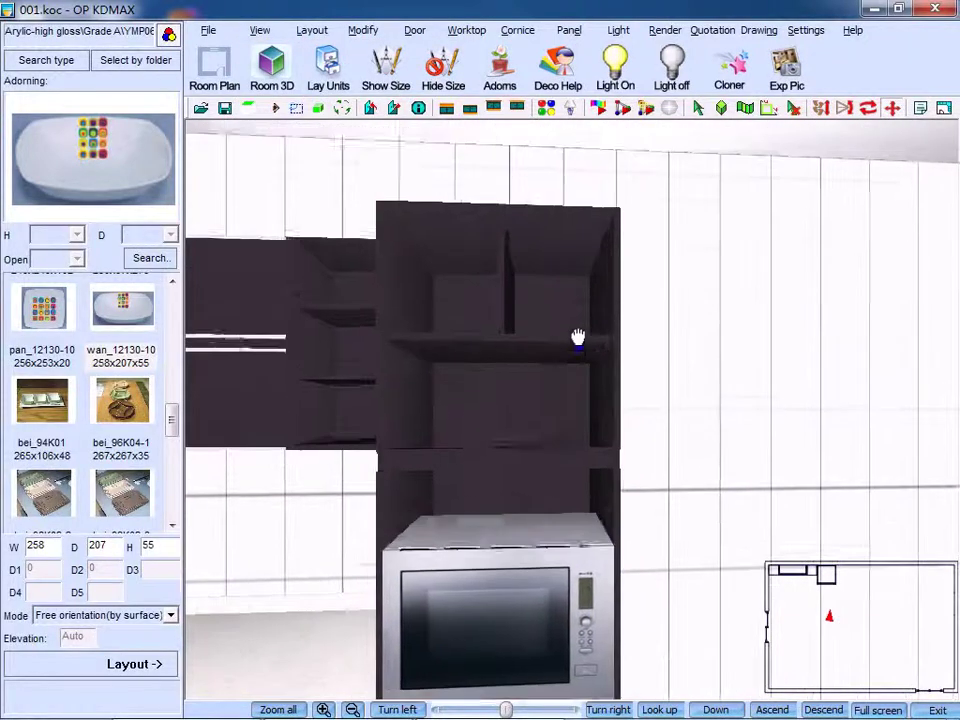
click(259, 30)
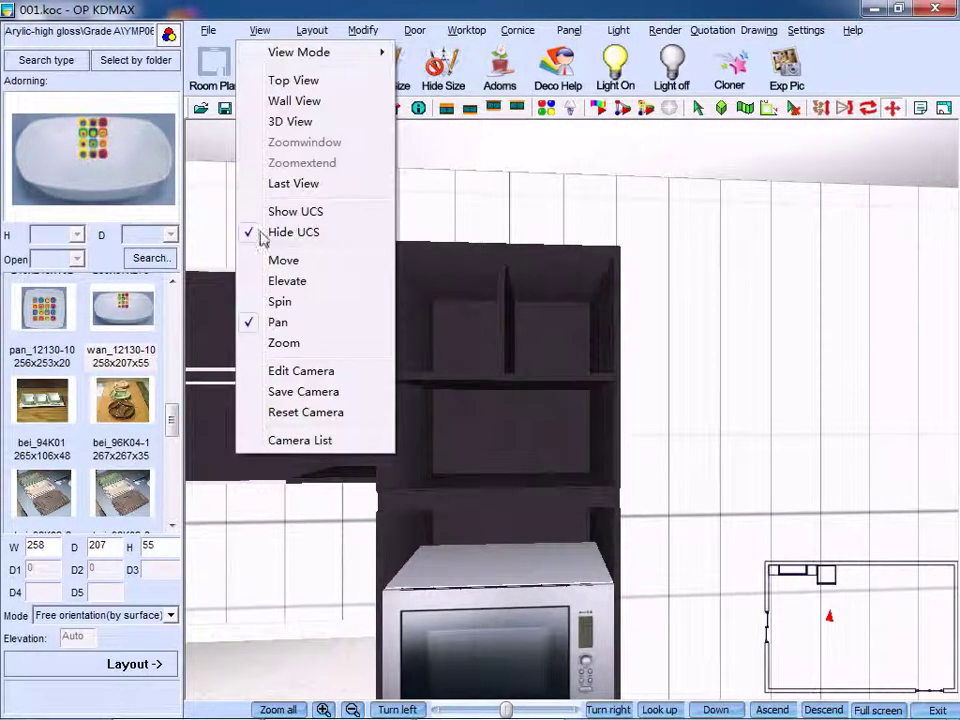
click(287, 262)
drag(538, 409, 542, 414)
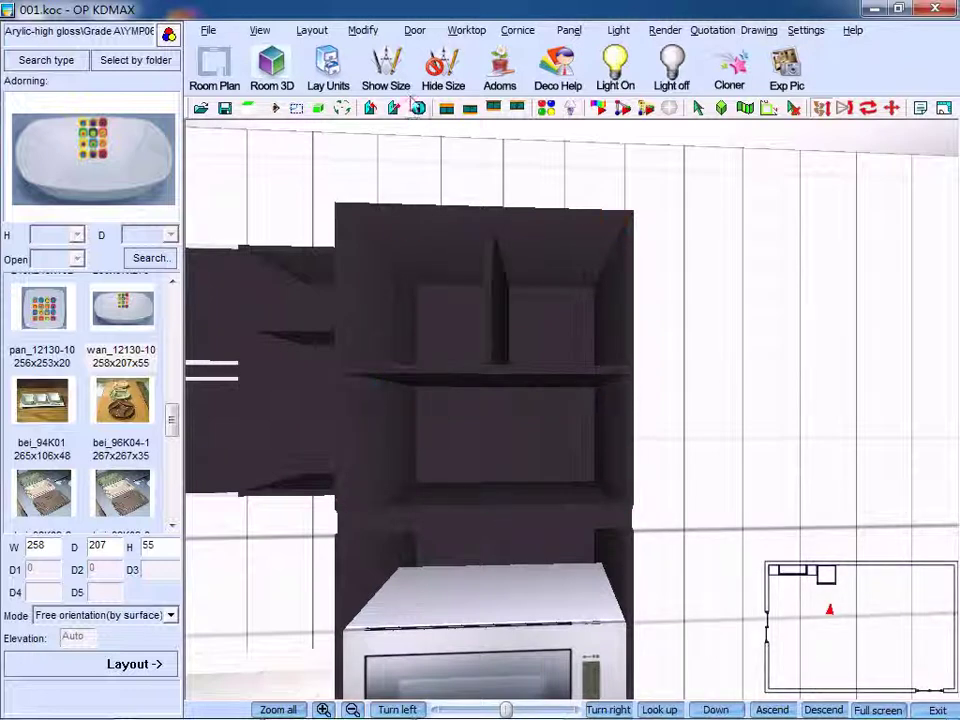
With Make Door And Drawer, pick the opening's top, bottom, left and right panels.
click(414, 31)
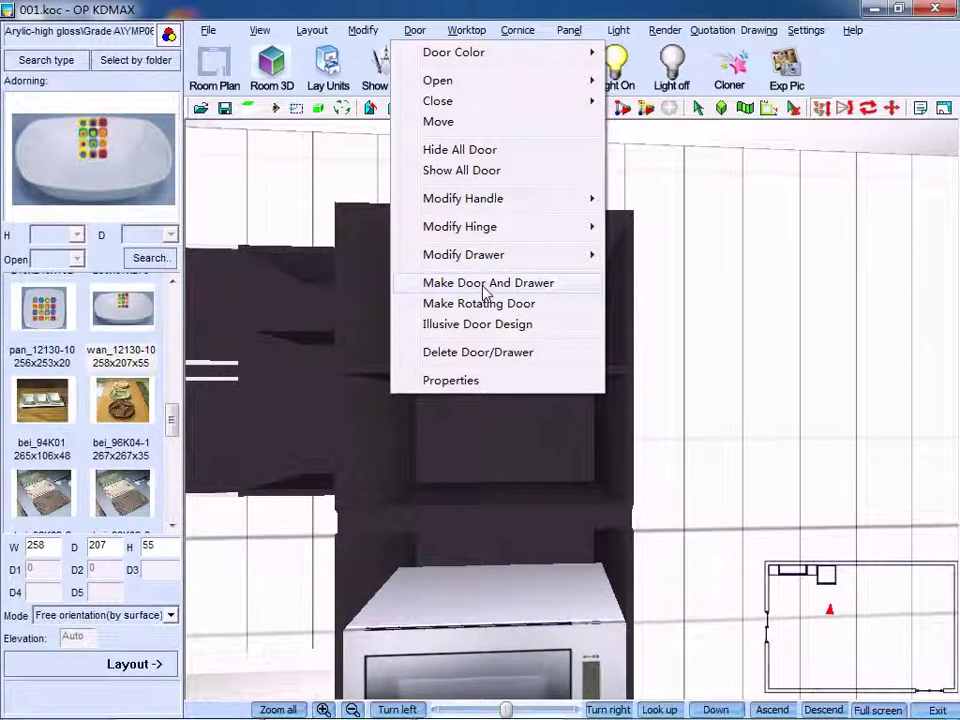
click(485, 285)
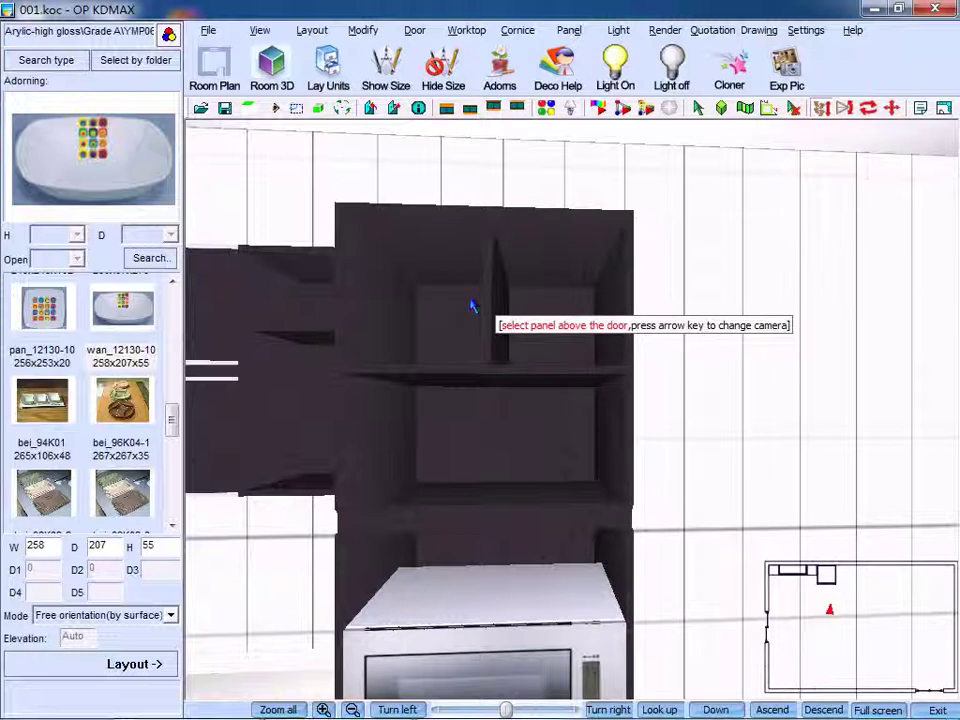
click(466, 260)
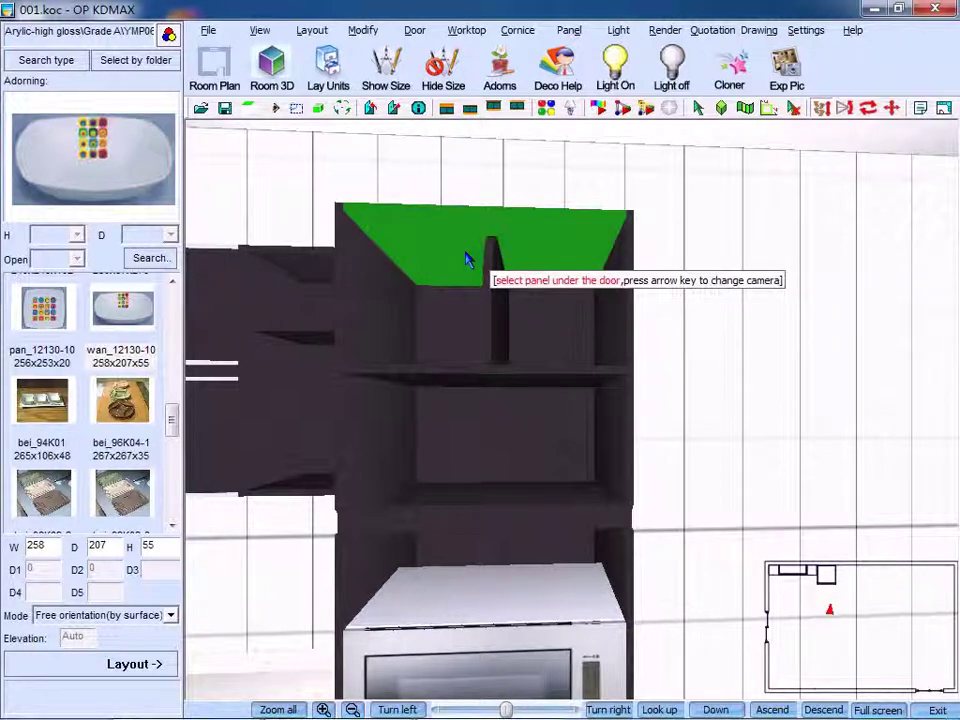
click(492, 500)
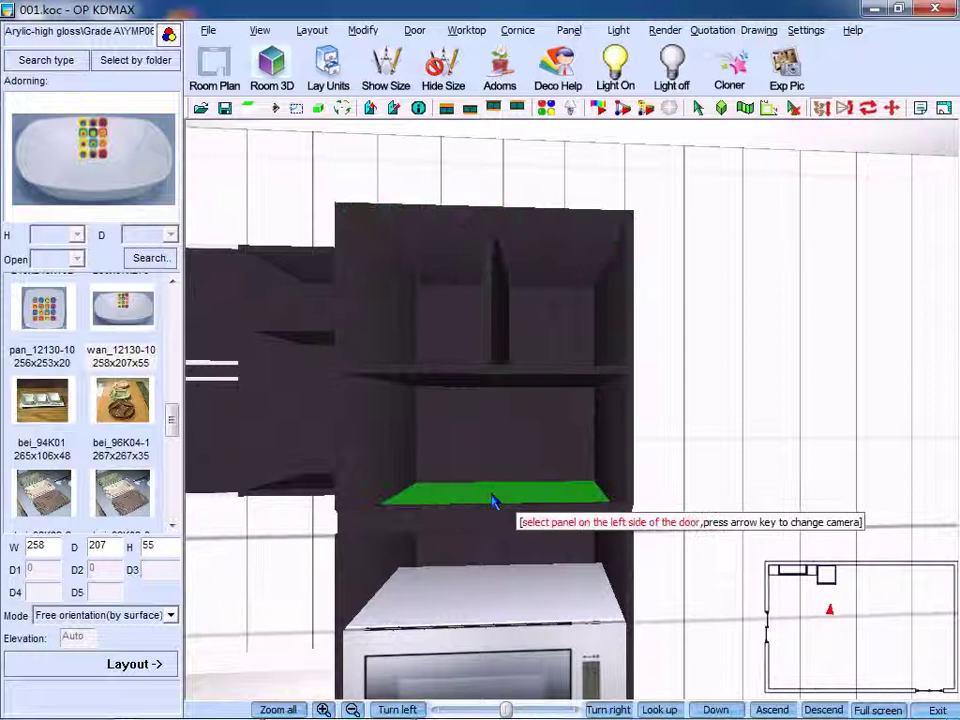
click(390, 407)
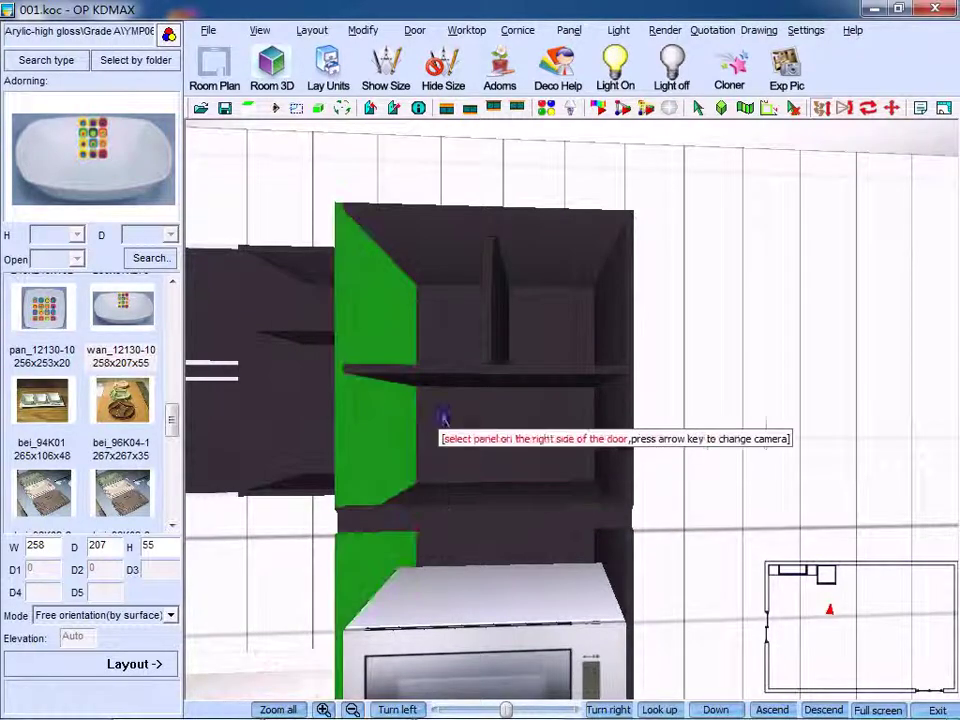
click(608, 408)
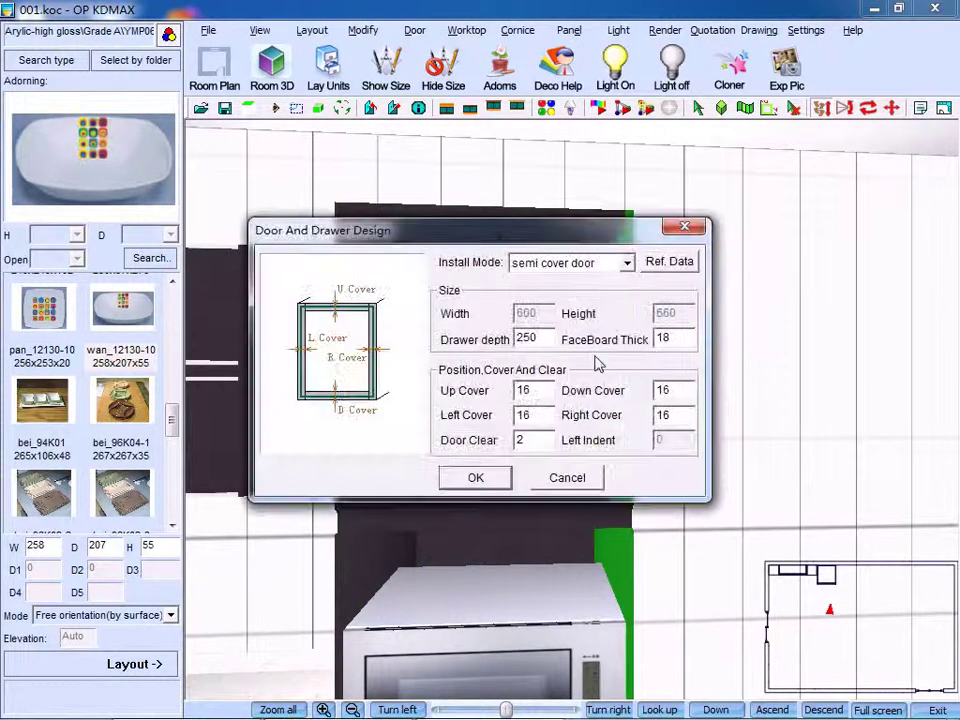
Set the install mode to full cover door and enter 4 for the drawer depth.
click(626, 262)
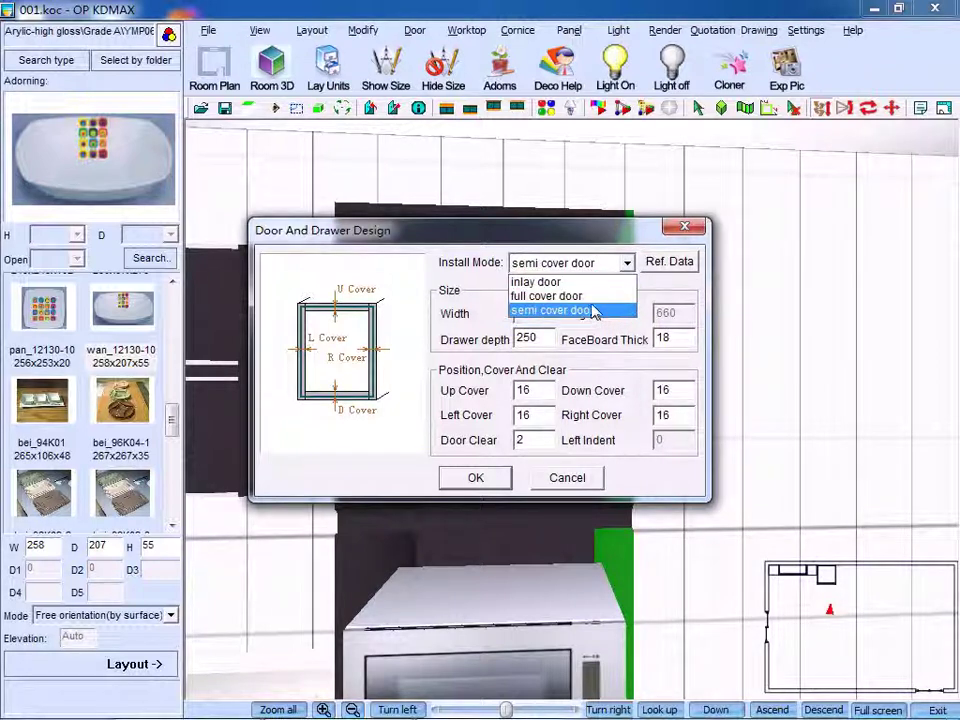
click(588, 296)
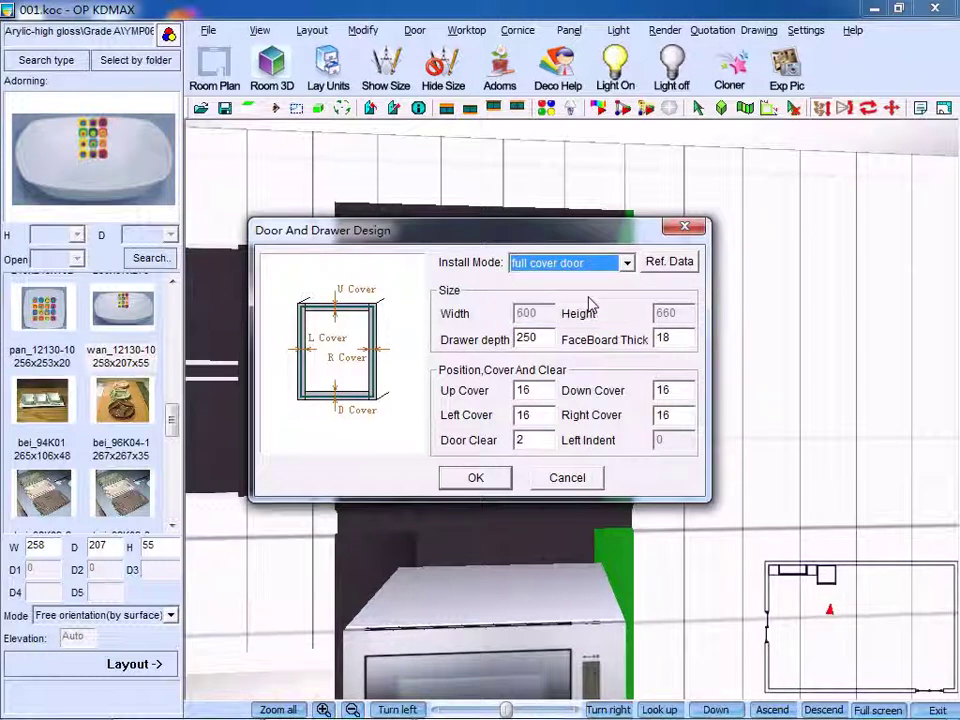
drag(579, 240, 612, 298)
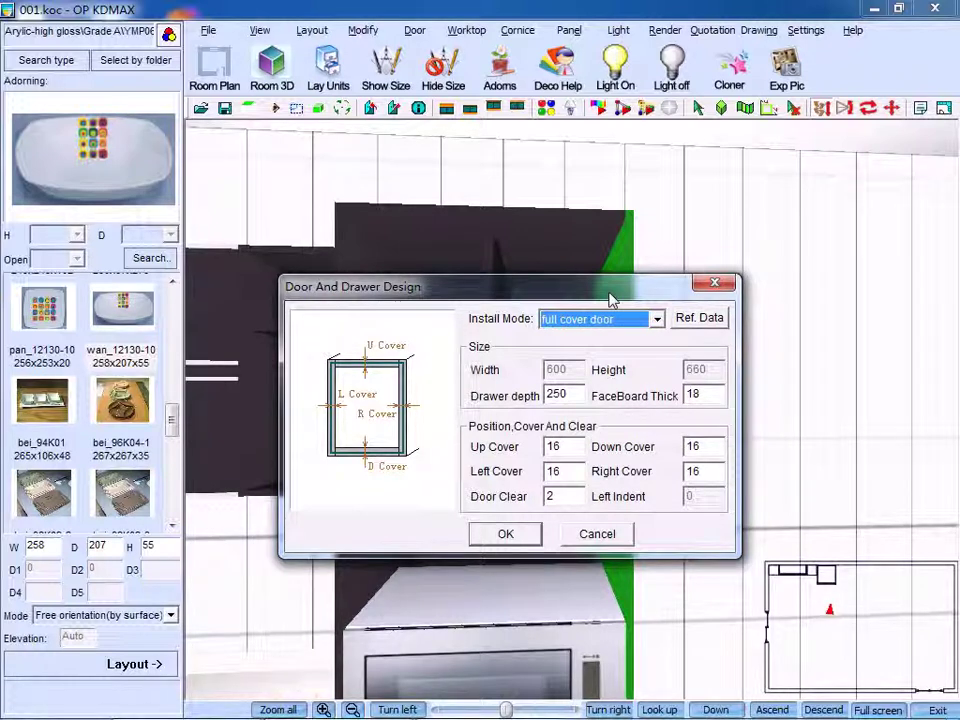
click(561, 395)
drag(570, 395, 533, 398)
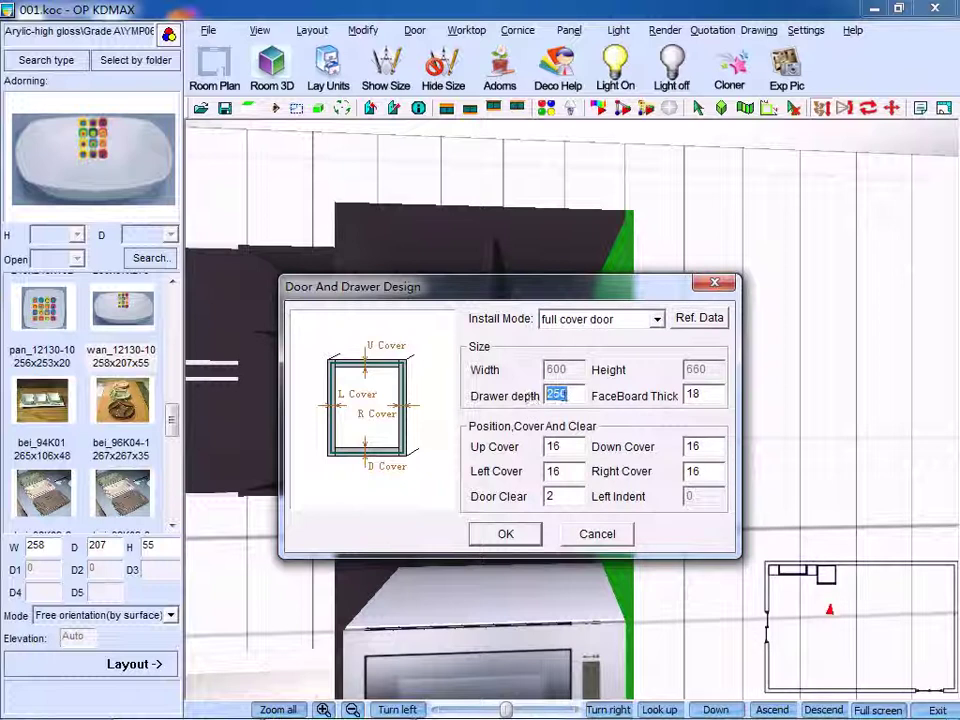
text(400)
Set Down Cover to 8 and Left and Right Cover to 18, then confirm.
double_click(551, 448)
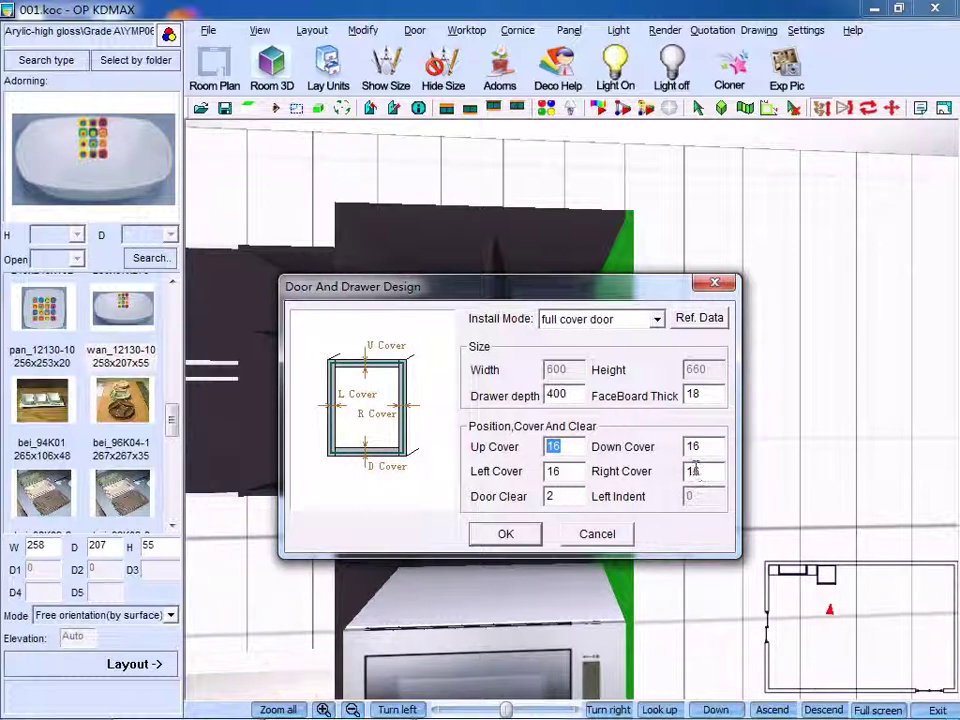
drag(573, 298, 750, 193)
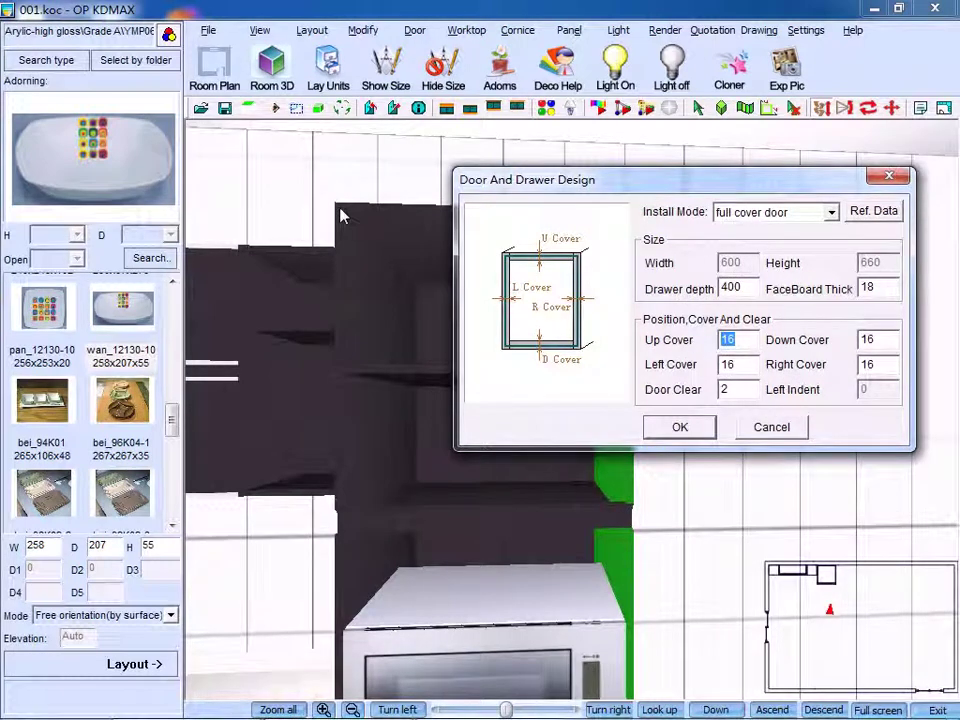
click(729, 341)
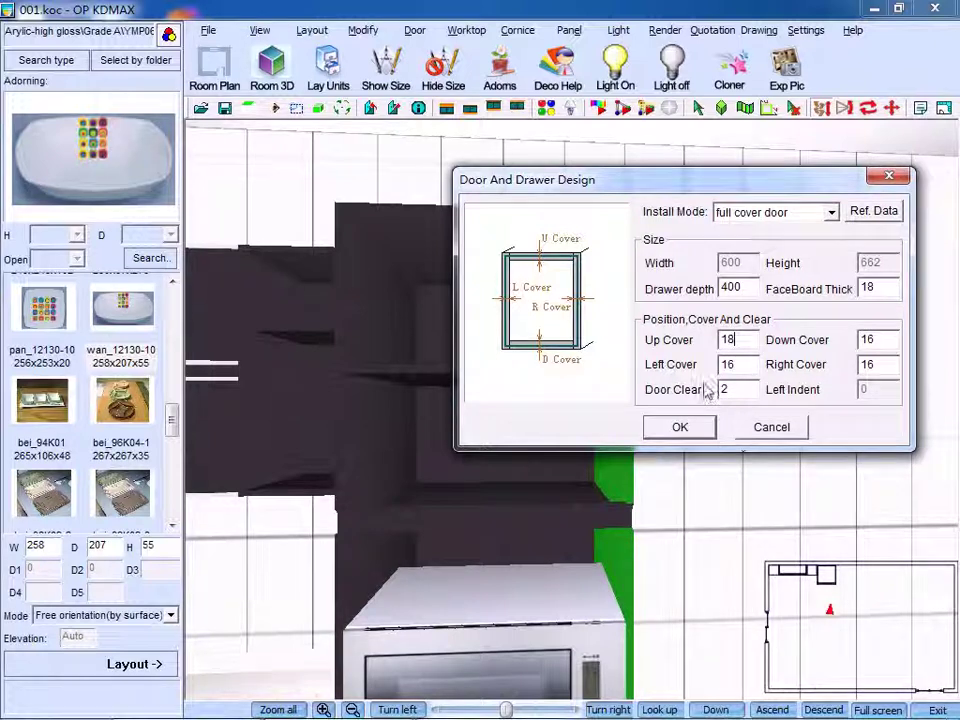
double_click(885, 339)
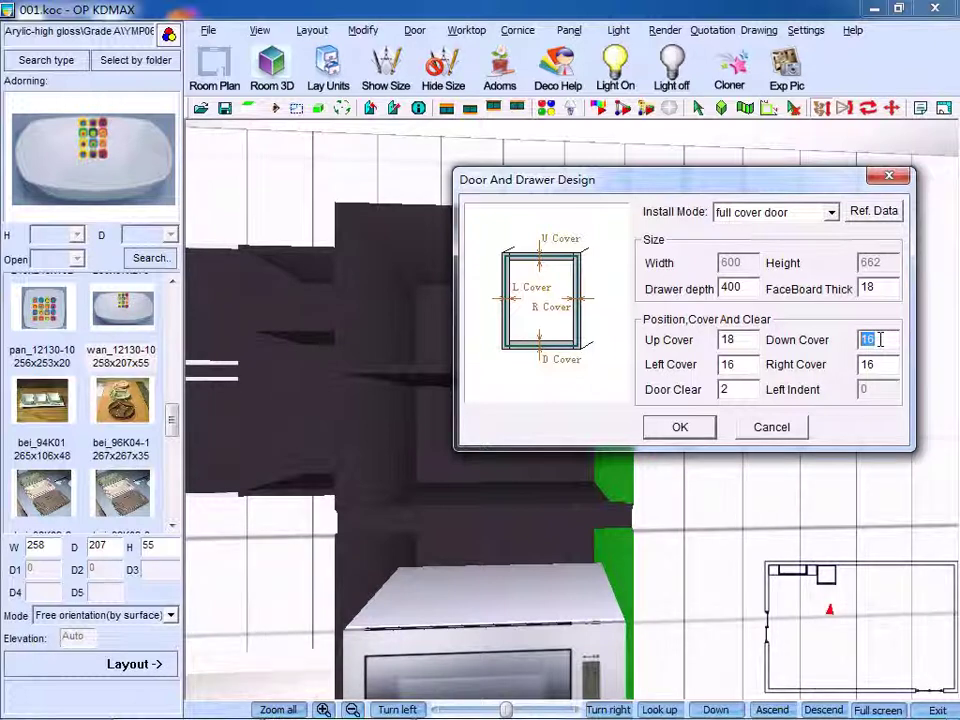
text(8)
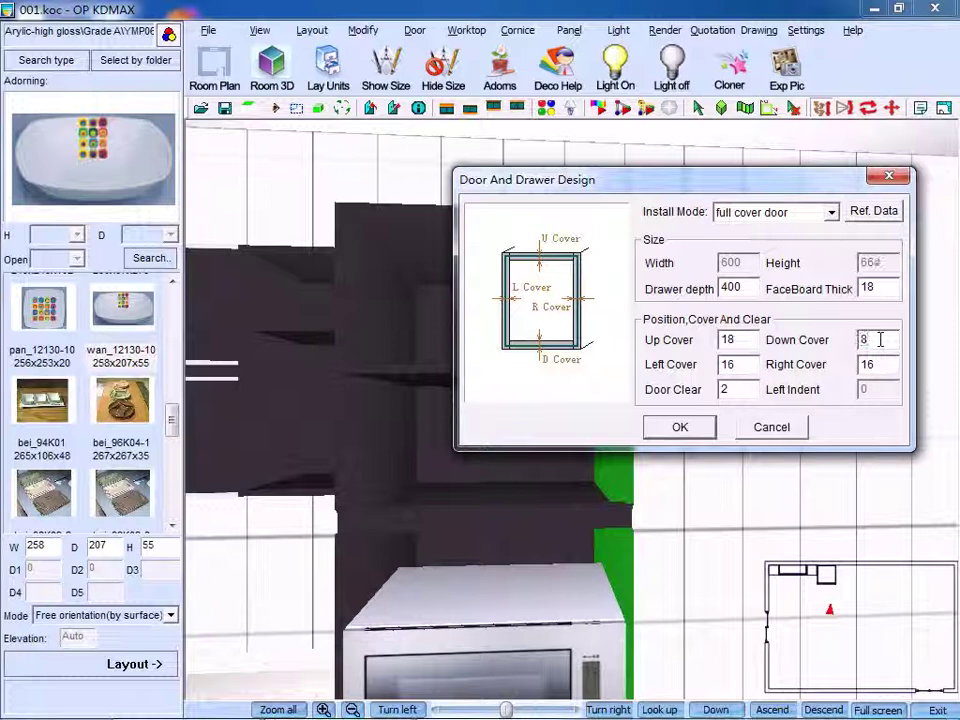
drag(740, 364, 688, 366)
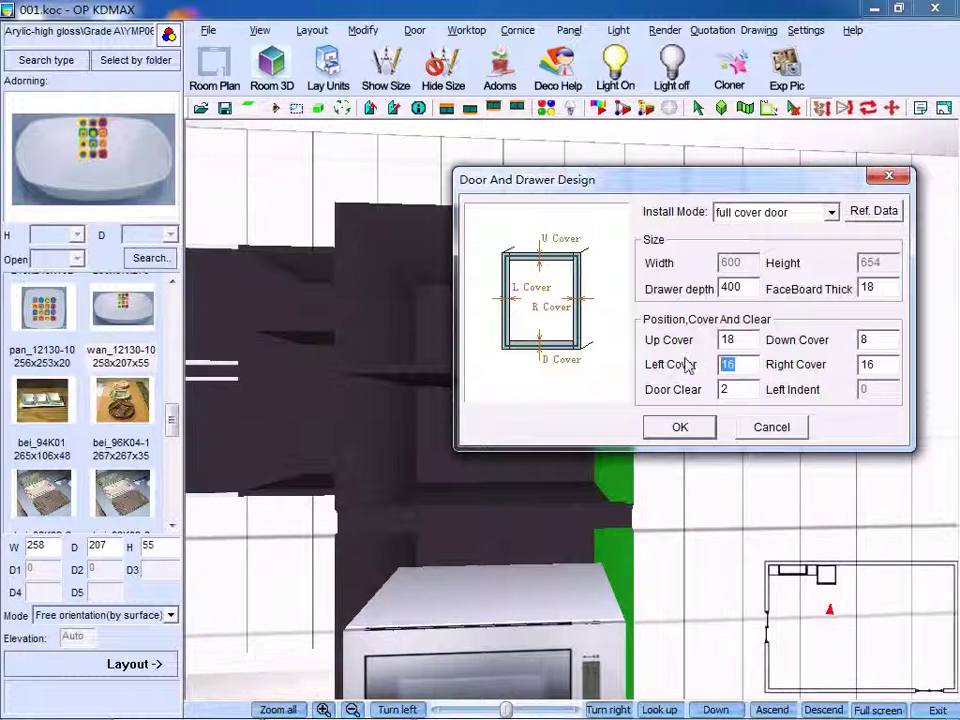
text(18)
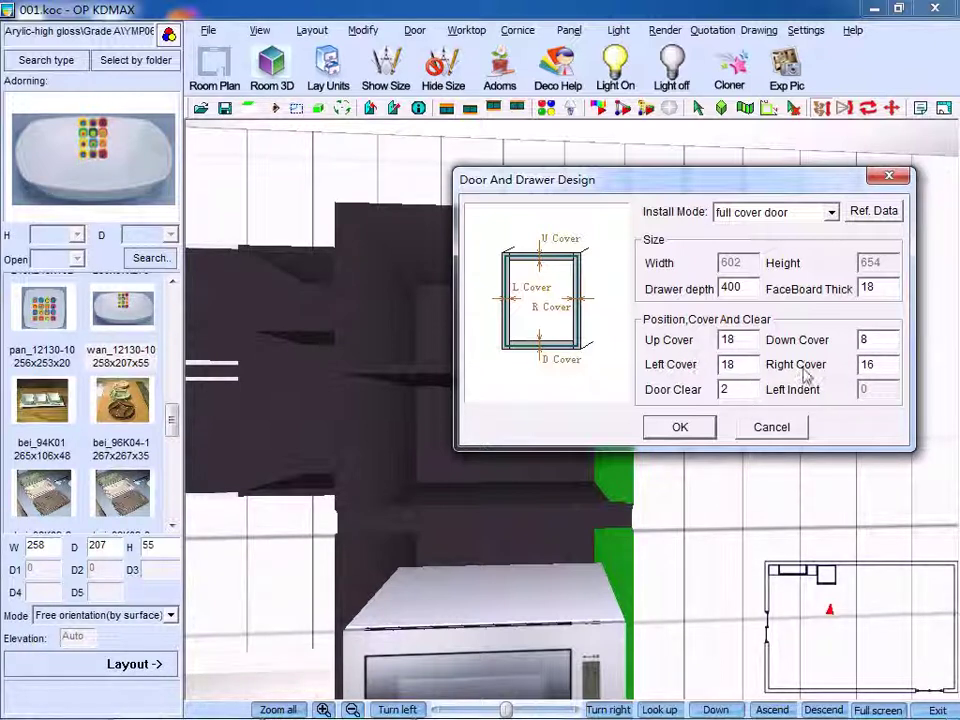
drag(879, 364, 842, 368)
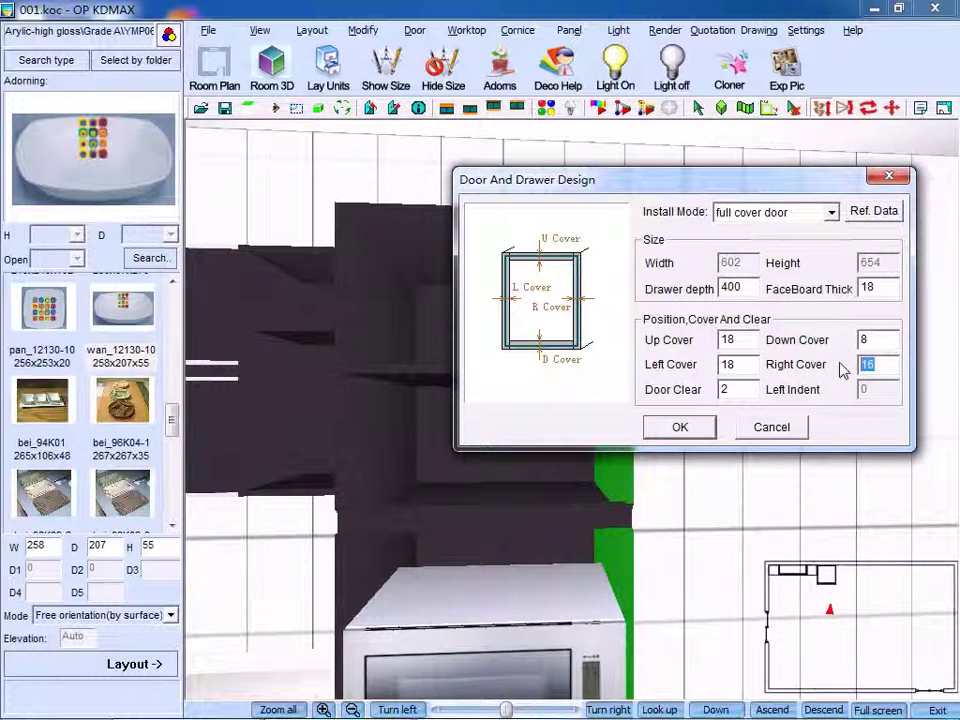
text(18)
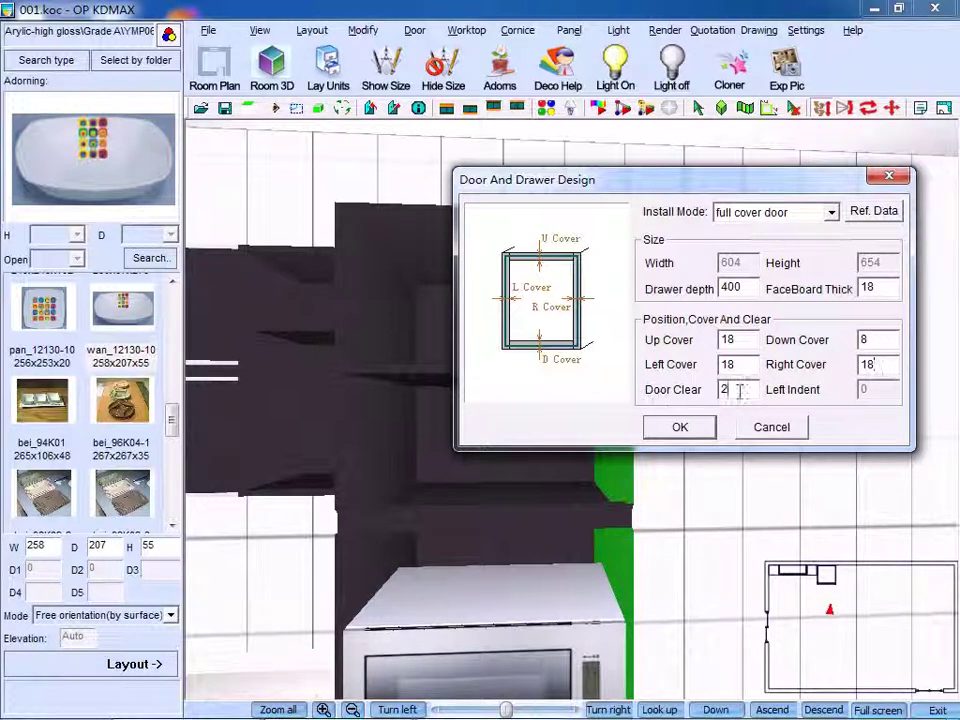
click(688, 430)
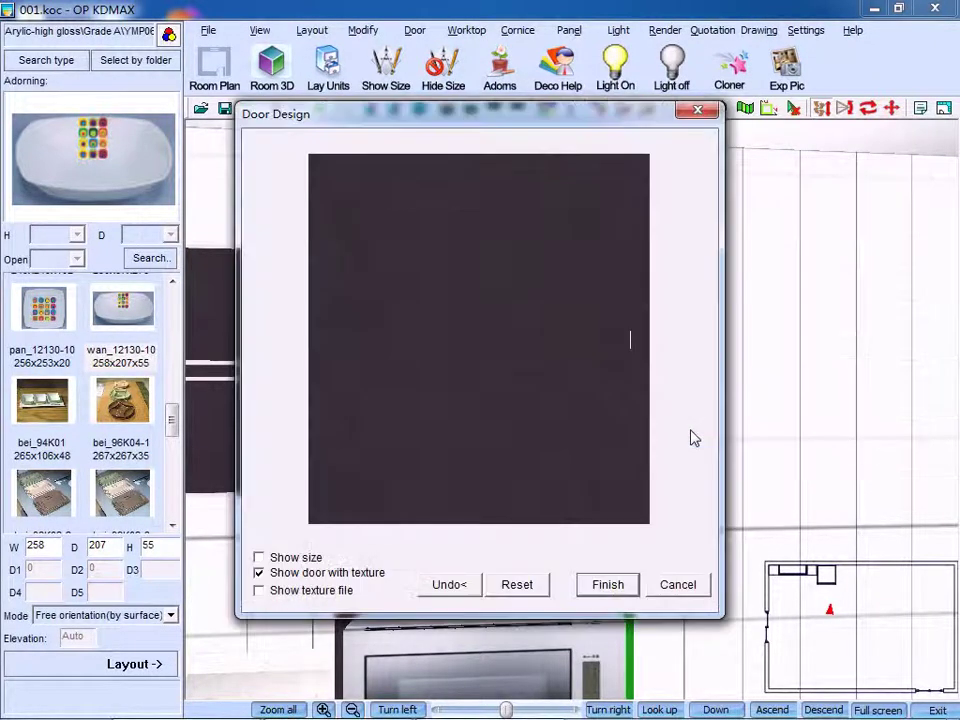
Divide the door front in the horizontal direction with Drawer as the unit type.
drag(533, 116, 268, 122)
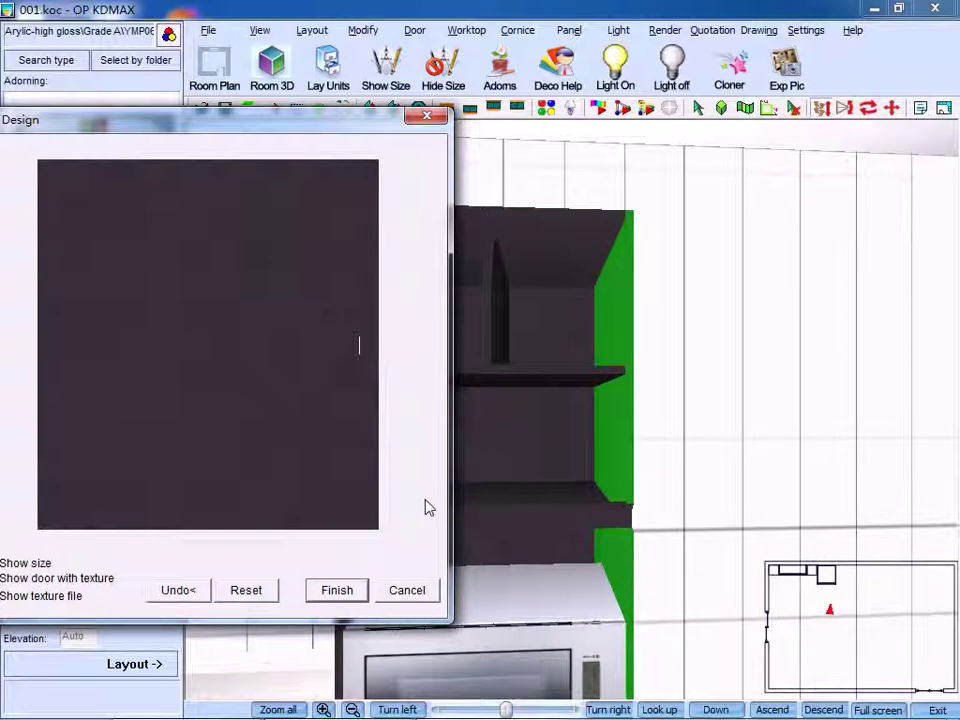
right_click(248, 245)
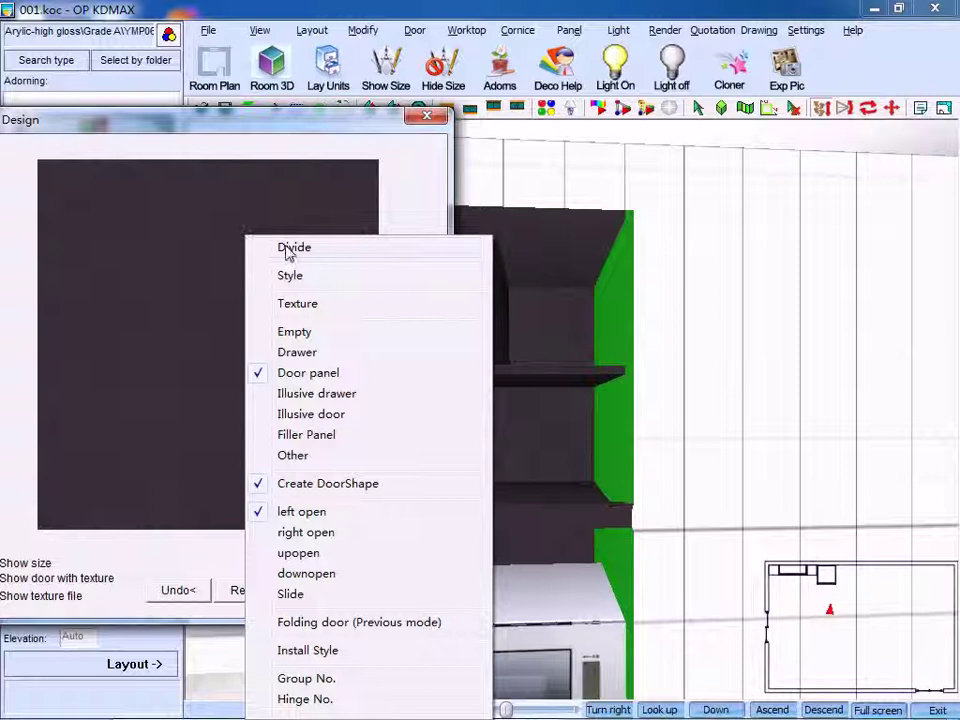
click(287, 250)
click(330, 300)
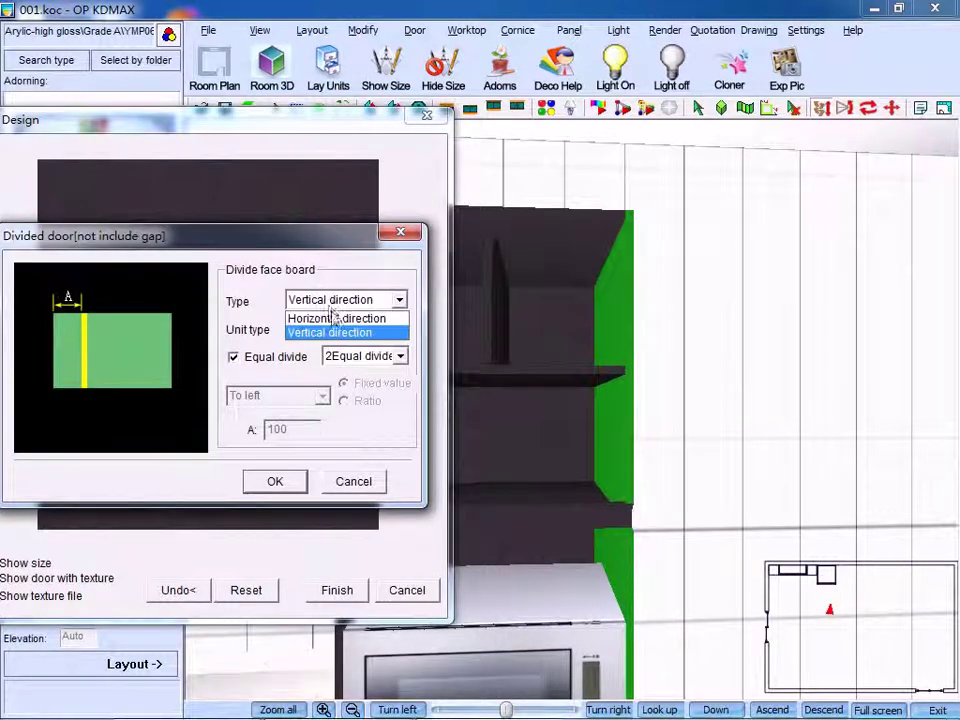
click(337, 318)
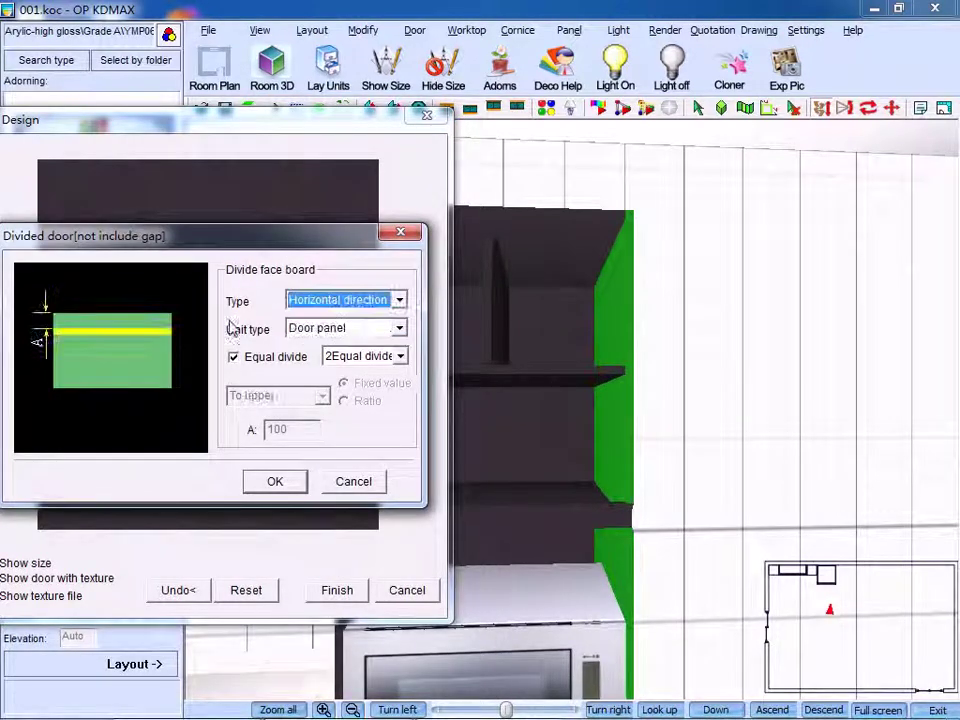
click(352, 333)
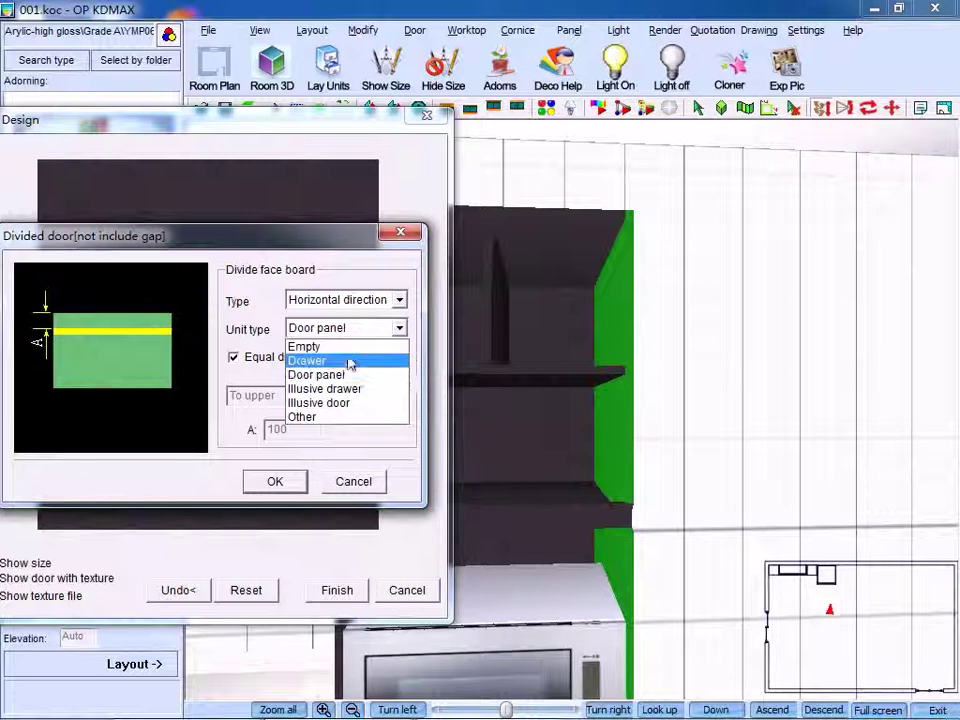
click(310, 360)
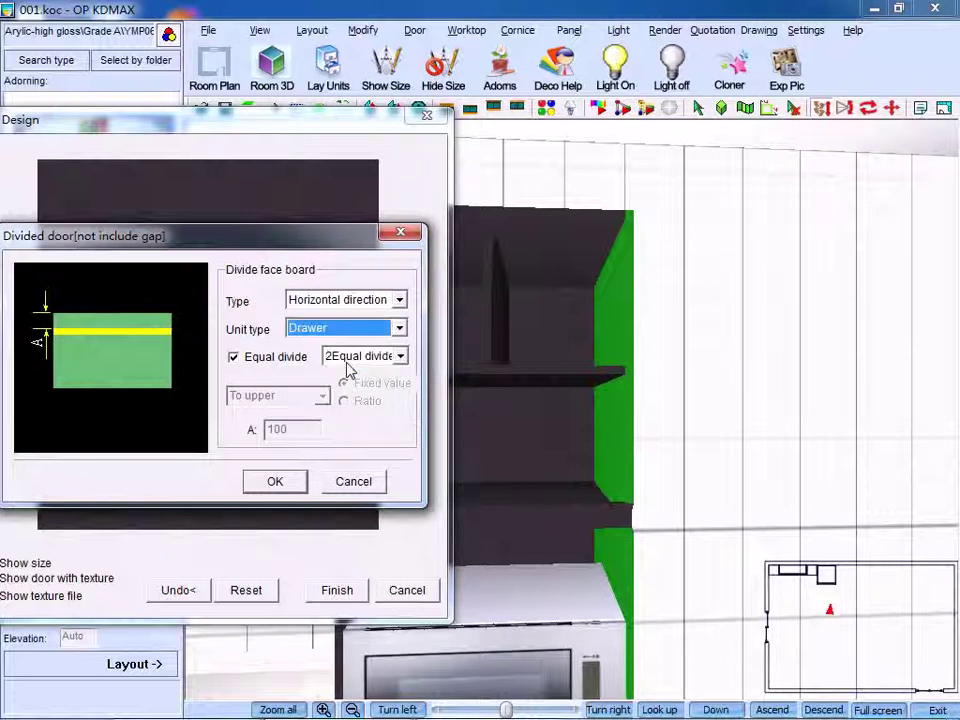
click(276, 482)
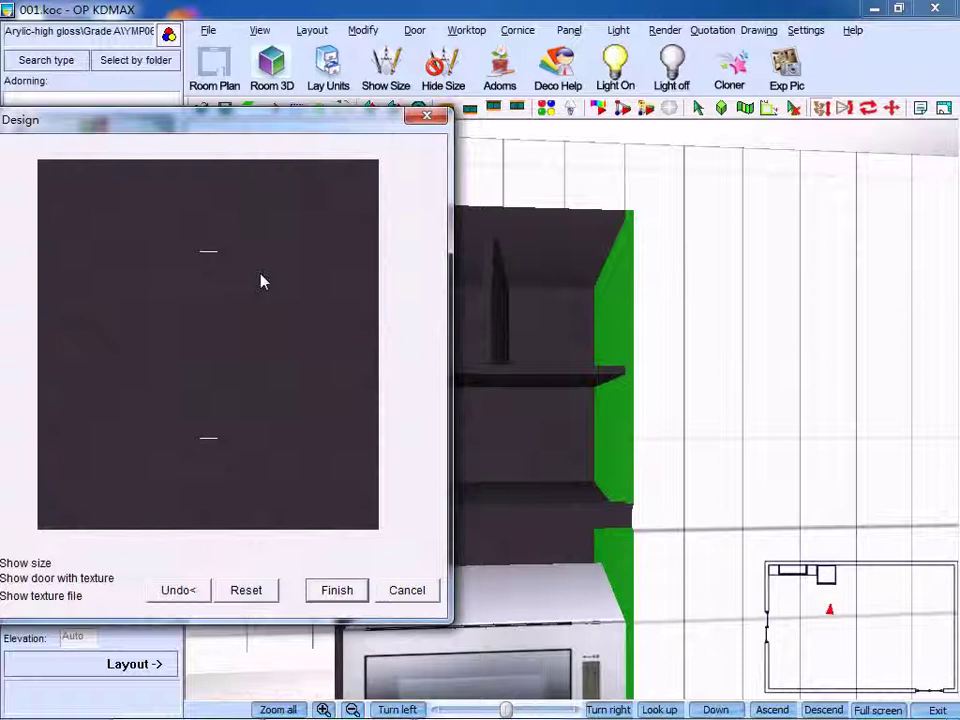
Divide the upper drawer vertically into door panels and finish the front design.
right_click(160, 254)
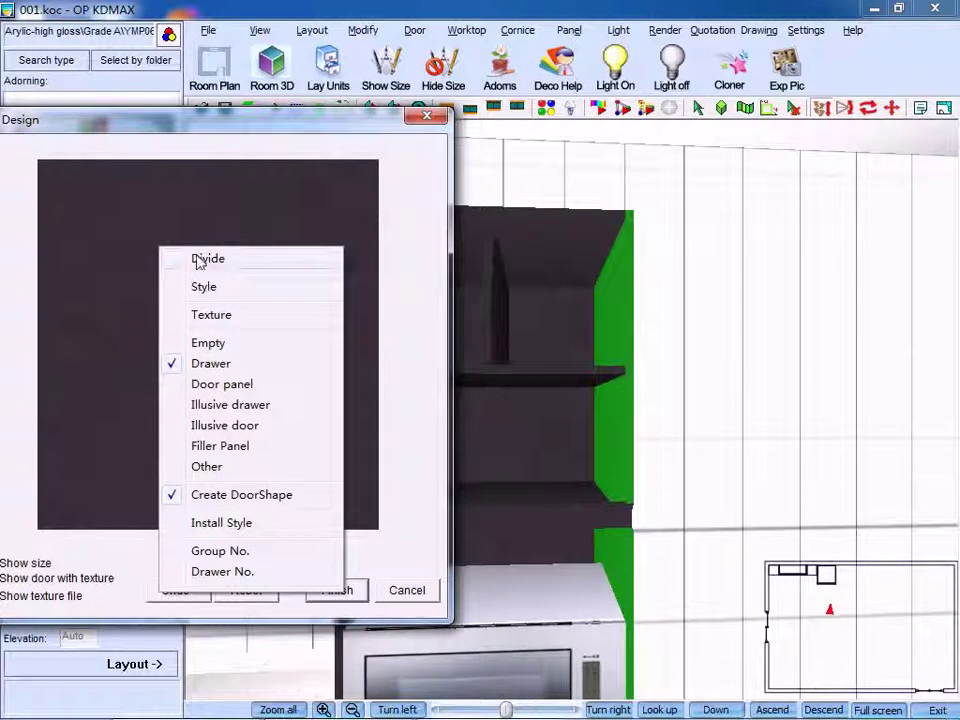
click(207, 259)
click(312, 301)
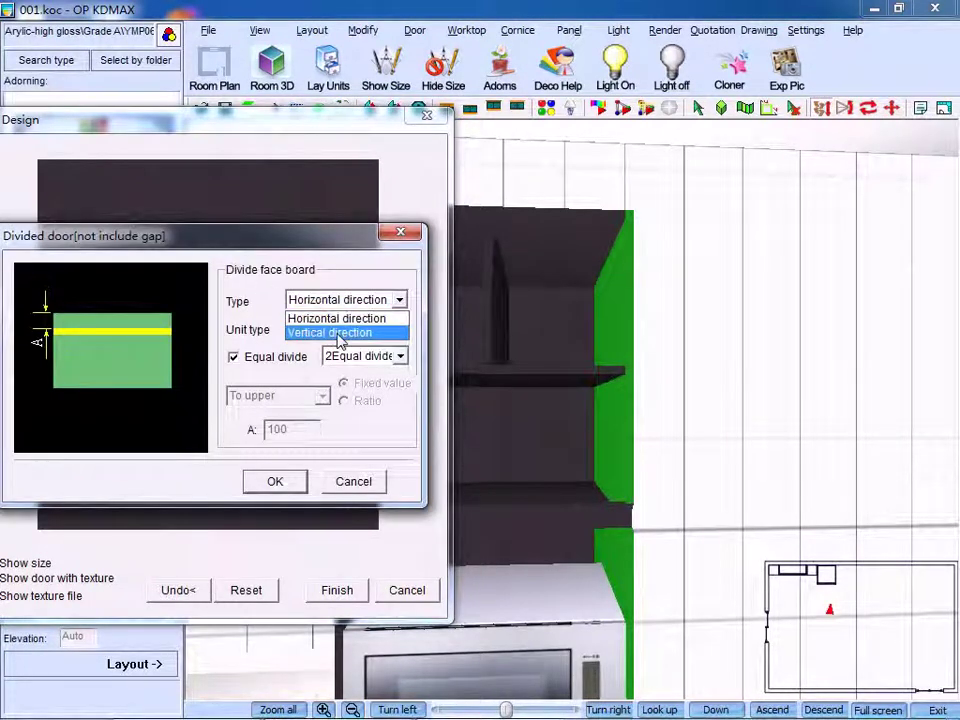
click(338, 342)
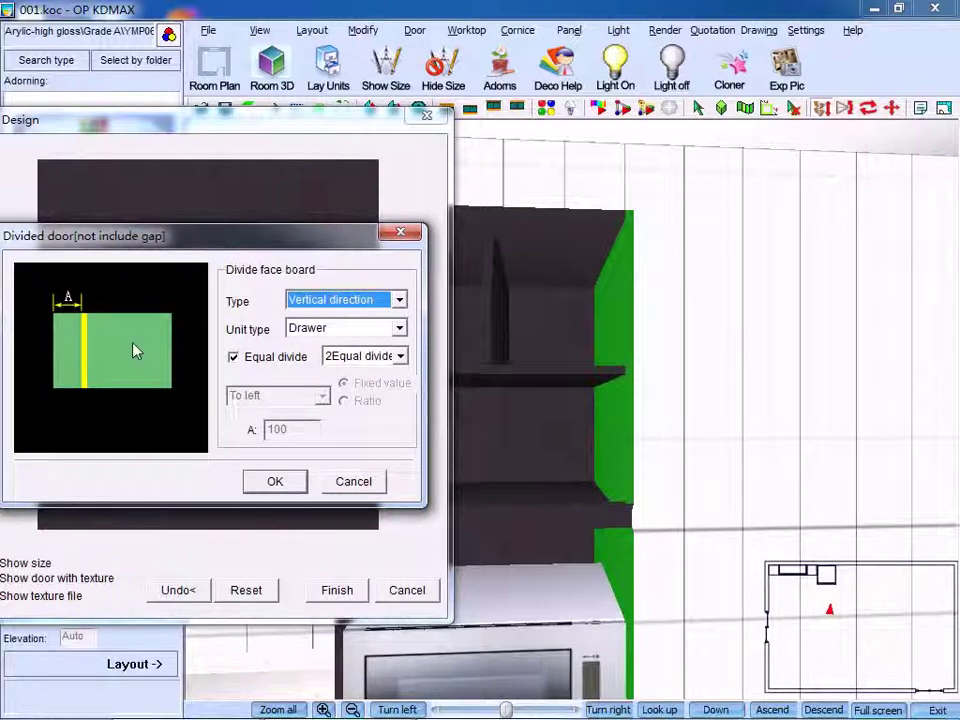
click(333, 330)
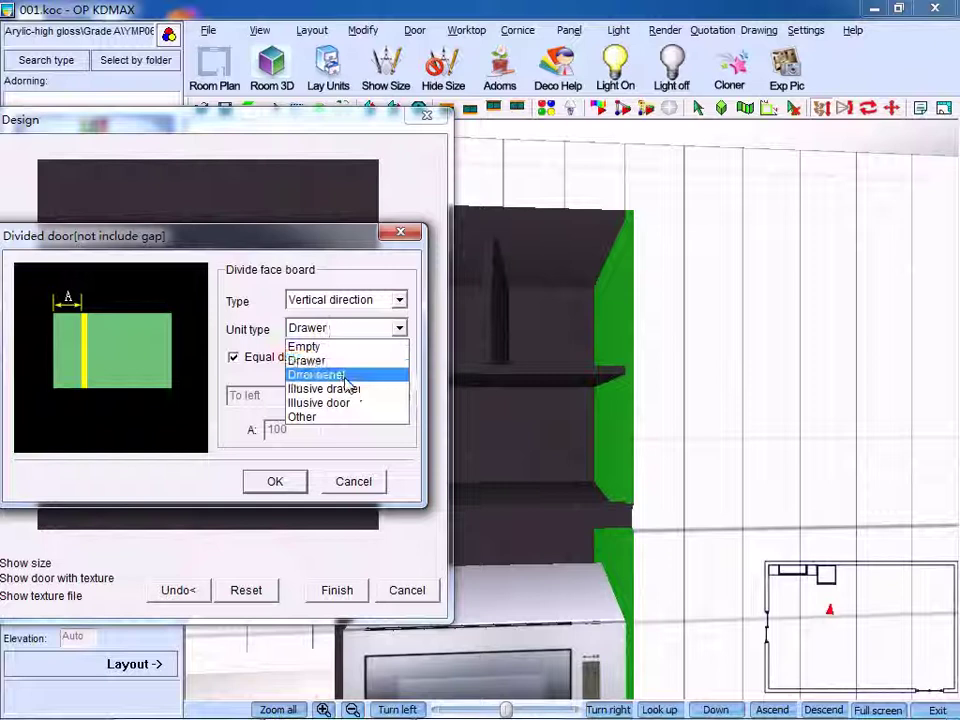
click(340, 375)
click(275, 481)
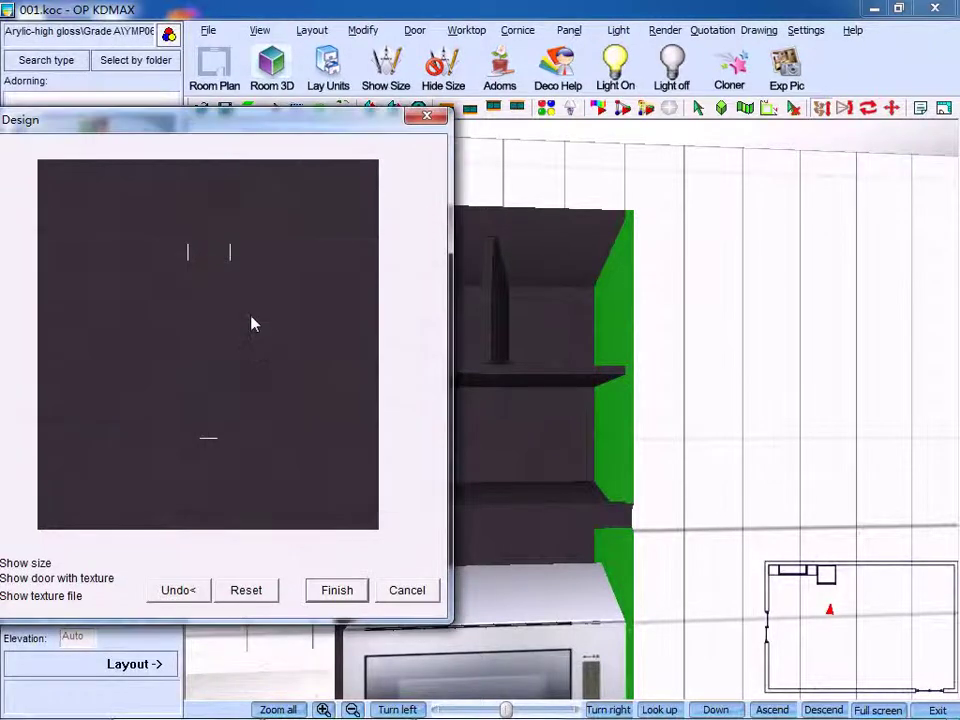
click(337, 591)
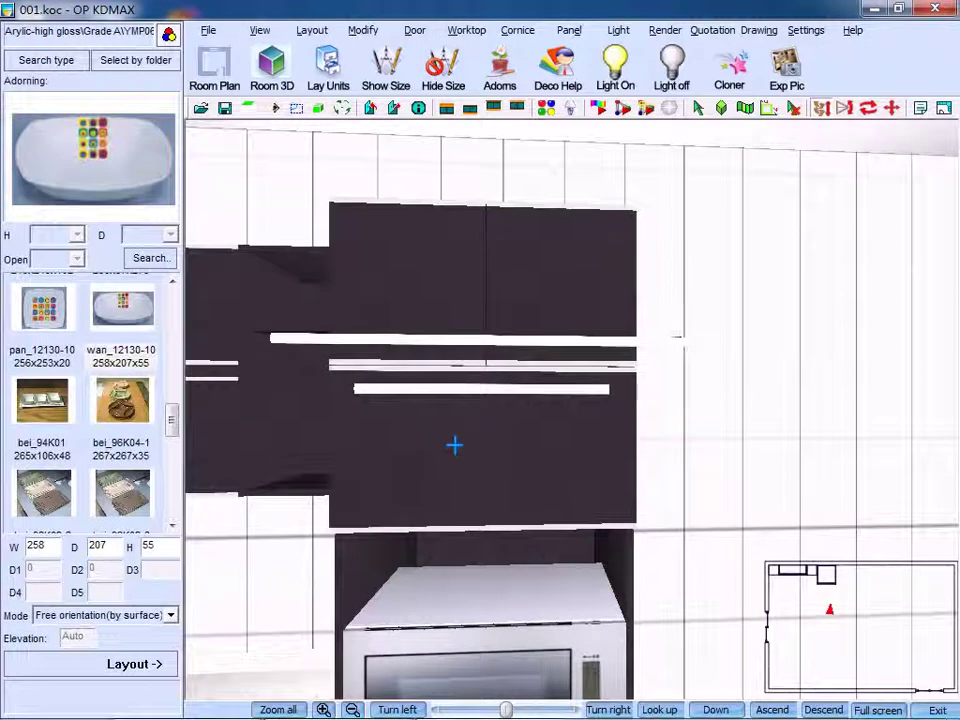
scroll(381, 422, up, 5)
drag(540, 461, 619, 433)
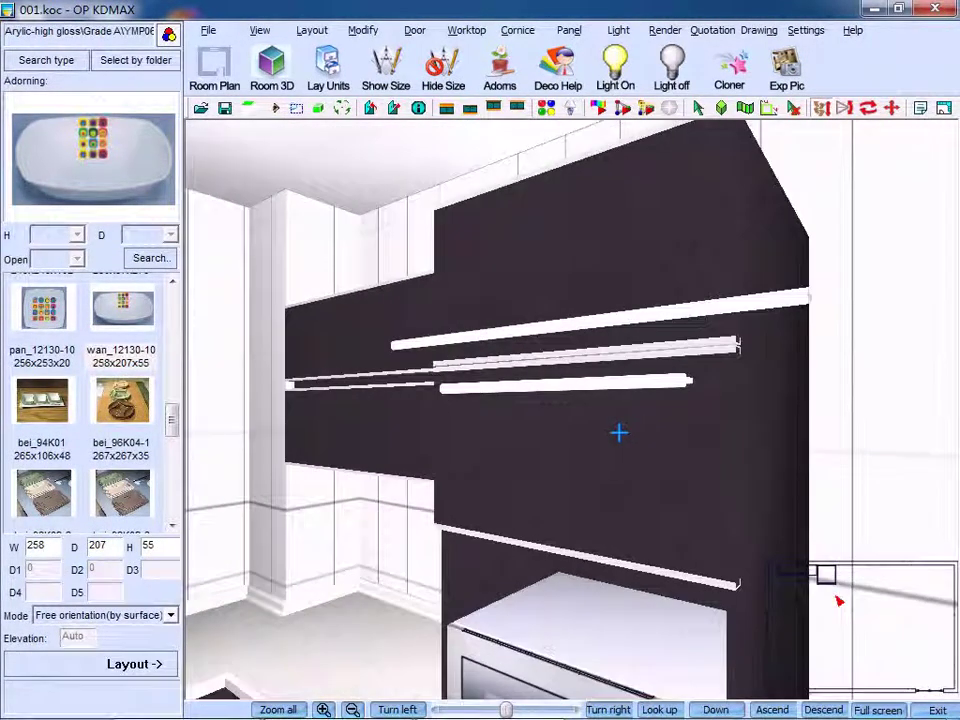
right_click(553, 343)
key(Escape)
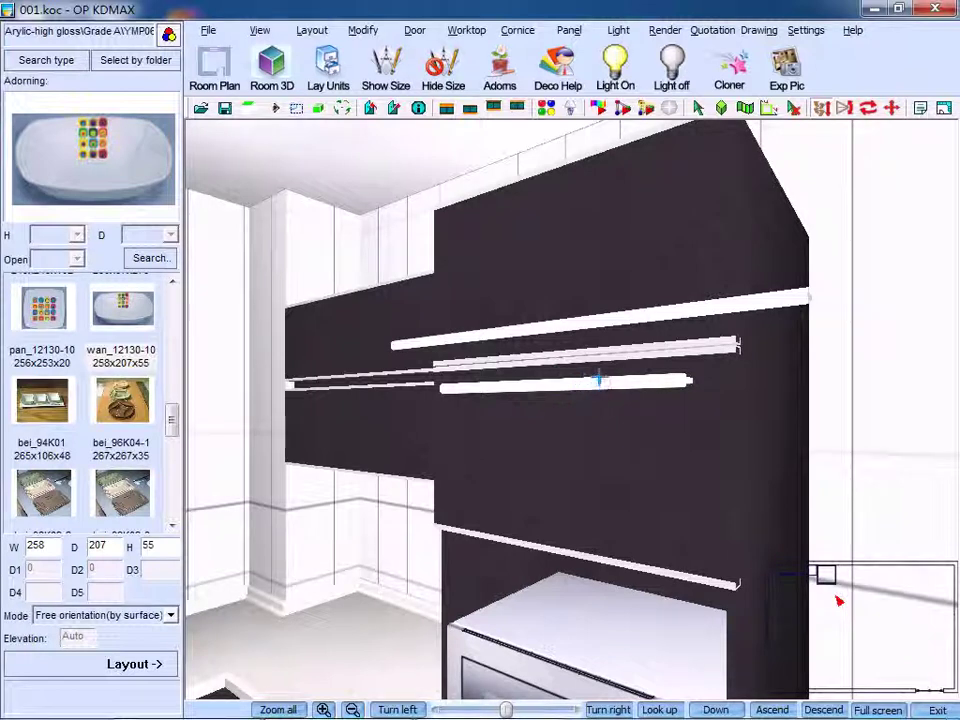
Shorten the handle on the upper door panel from 485 to a length of 200.
click(415, 30)
mouse_move(506, 210)
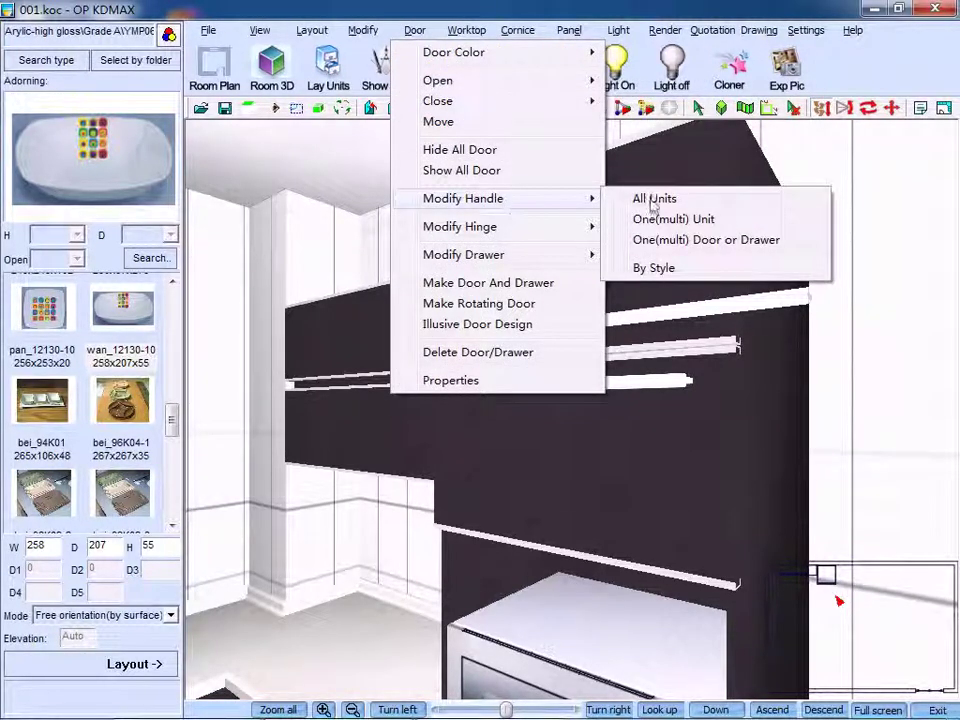
click(671, 239)
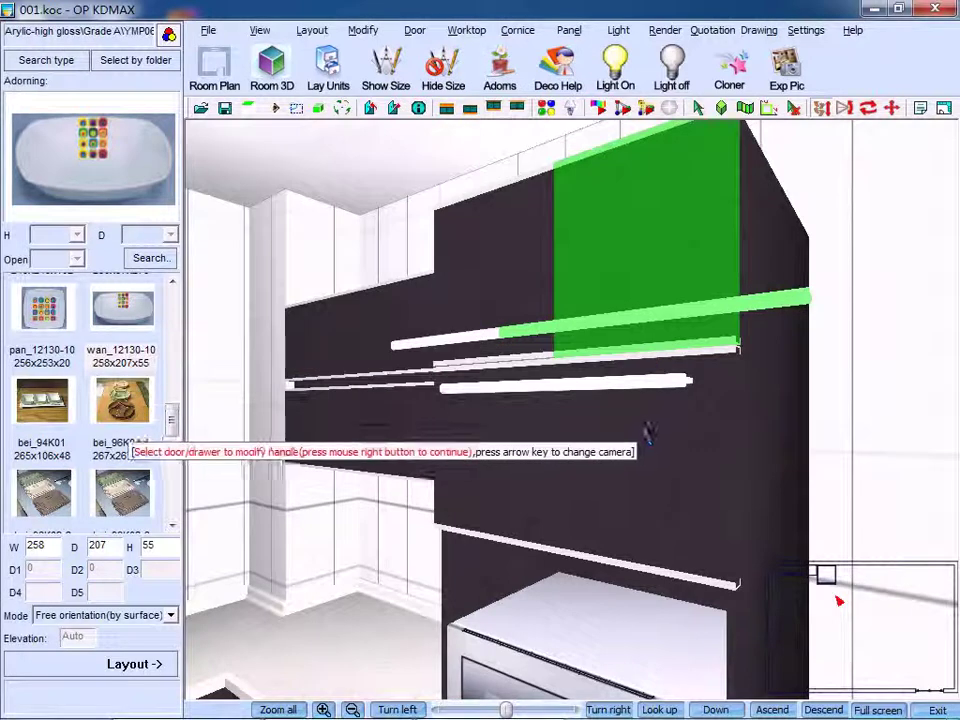
click(574, 407)
right_click(578, 416)
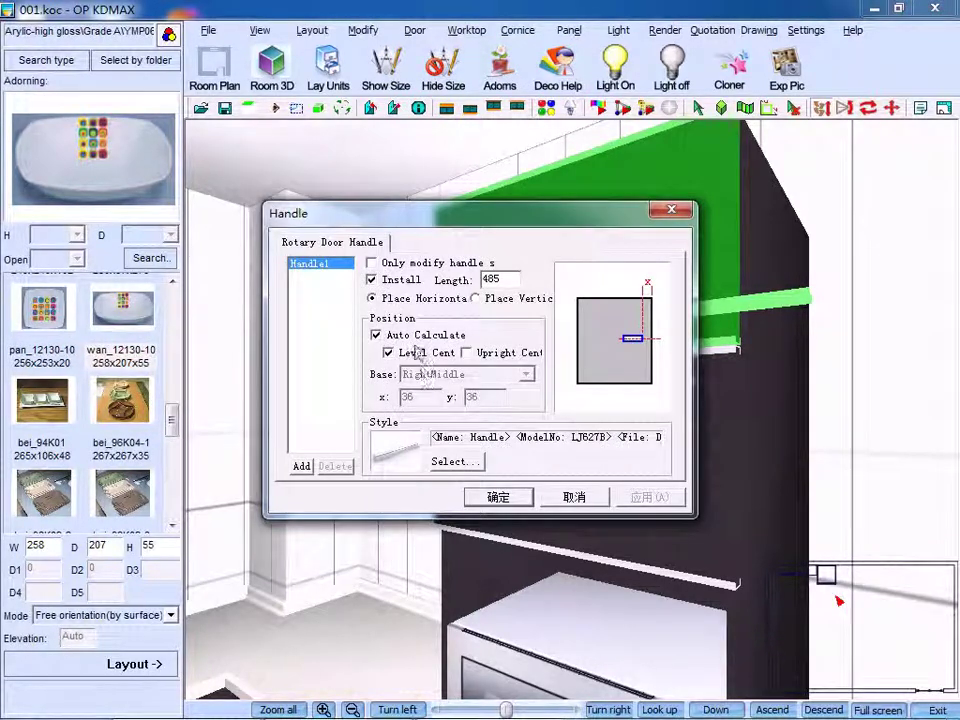
double_click(503, 281)
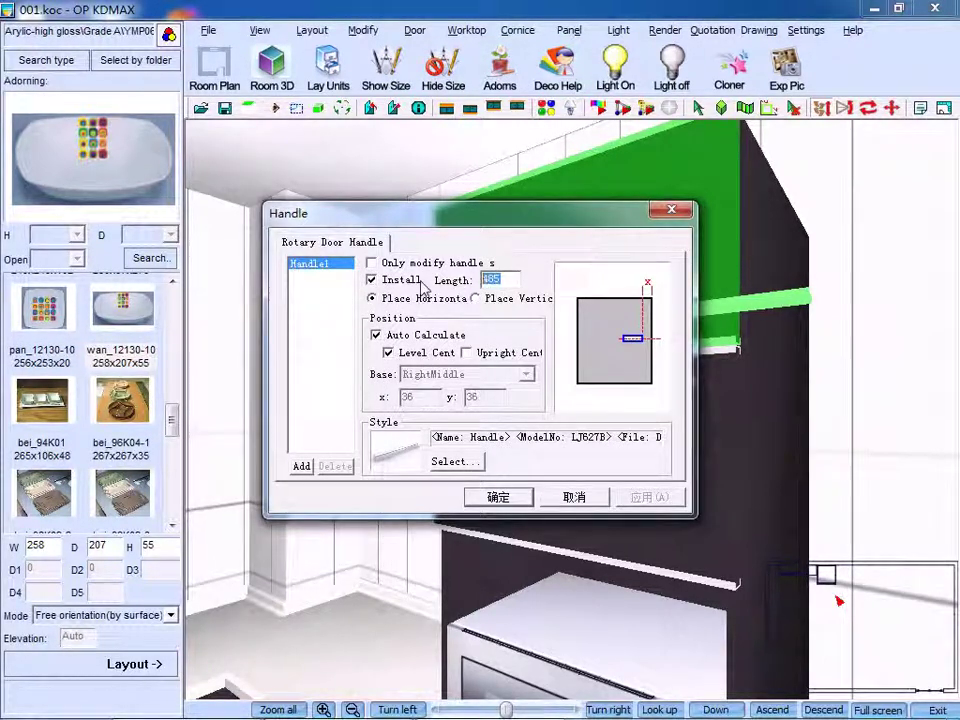
text(200)
click(497, 496)
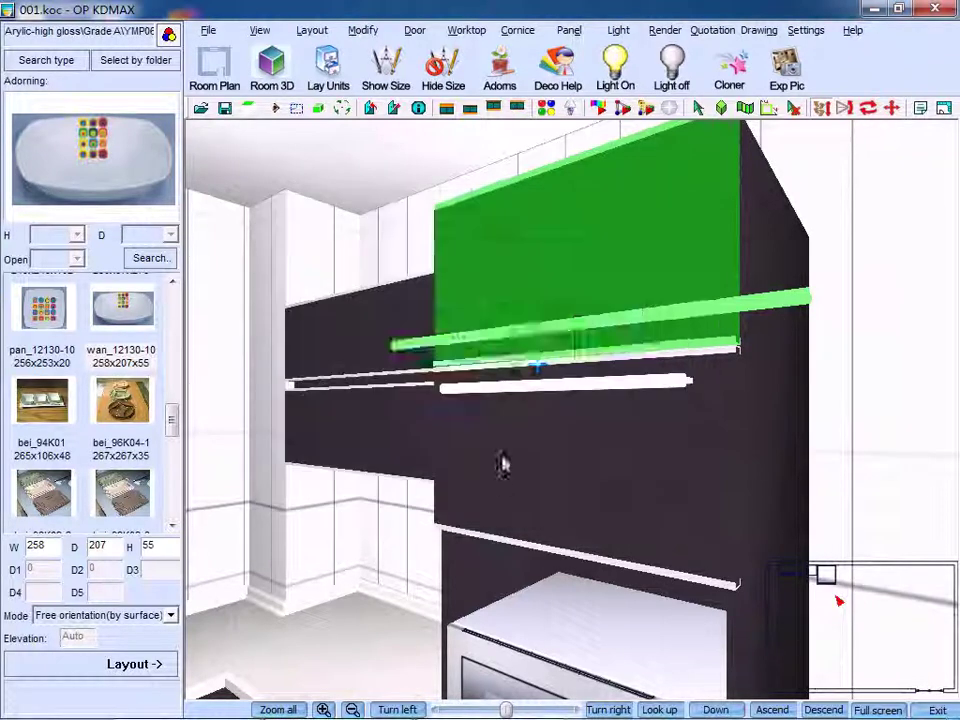